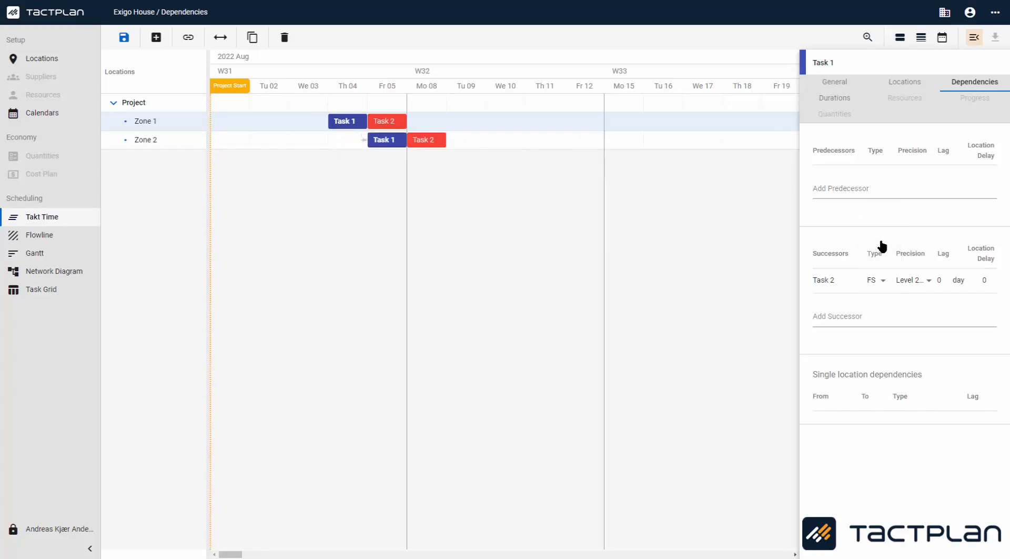
Step: Try location delays of 1 and -1 days on Task 1's successor dependency to Task 2, returning it to 0
{"action": "left_click", "coordinate": [946, 278]}
{"action": "left_click", "coordinate": [946, 278]}
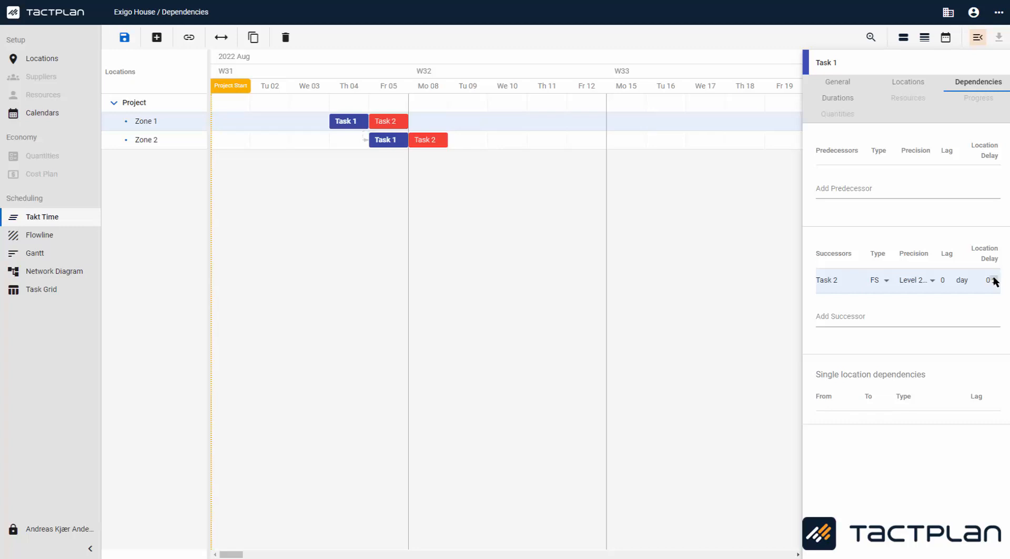
{"action": "left_click", "coordinate": [994, 280]}
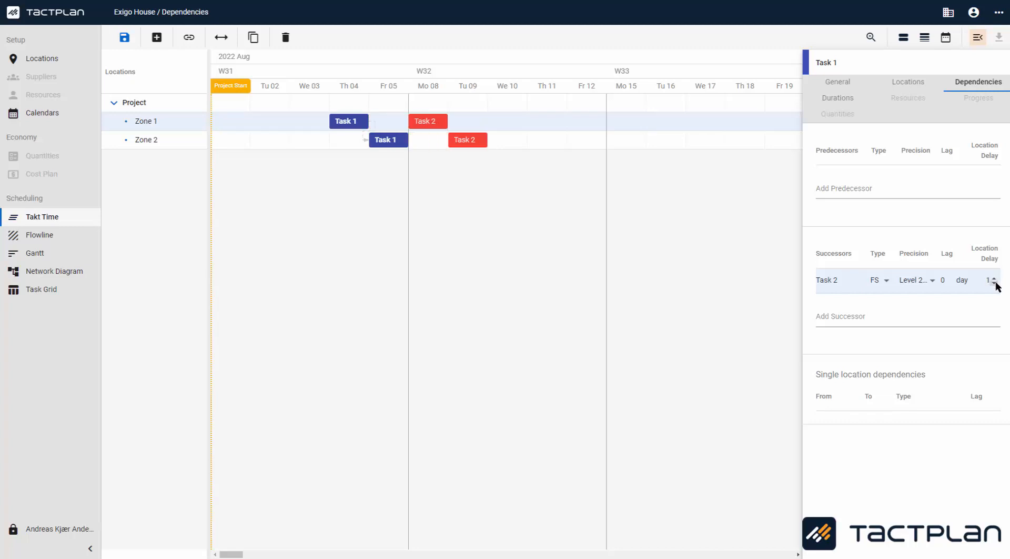
{"action": "left_click", "coordinate": [995, 283]}
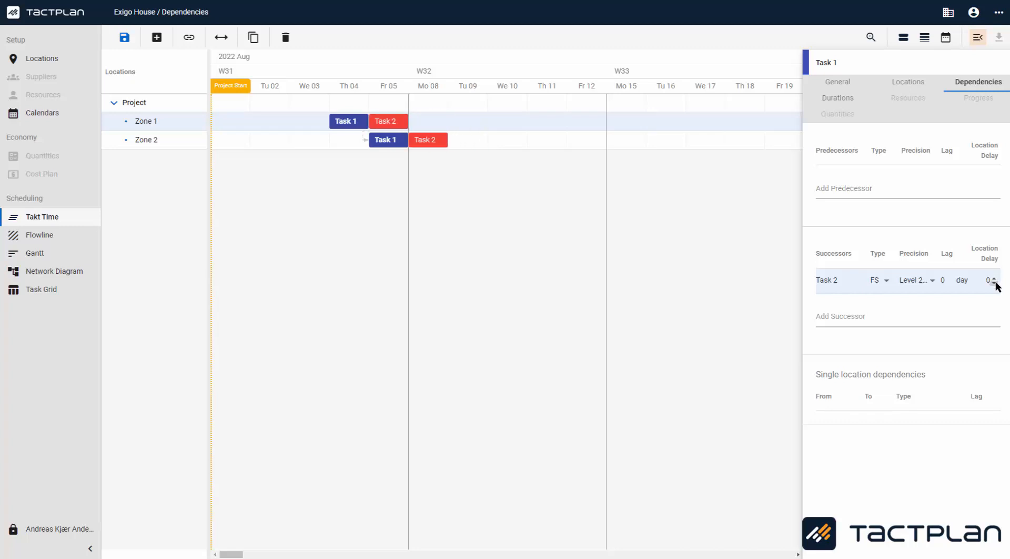
{"action": "left_click", "coordinate": [995, 284]}
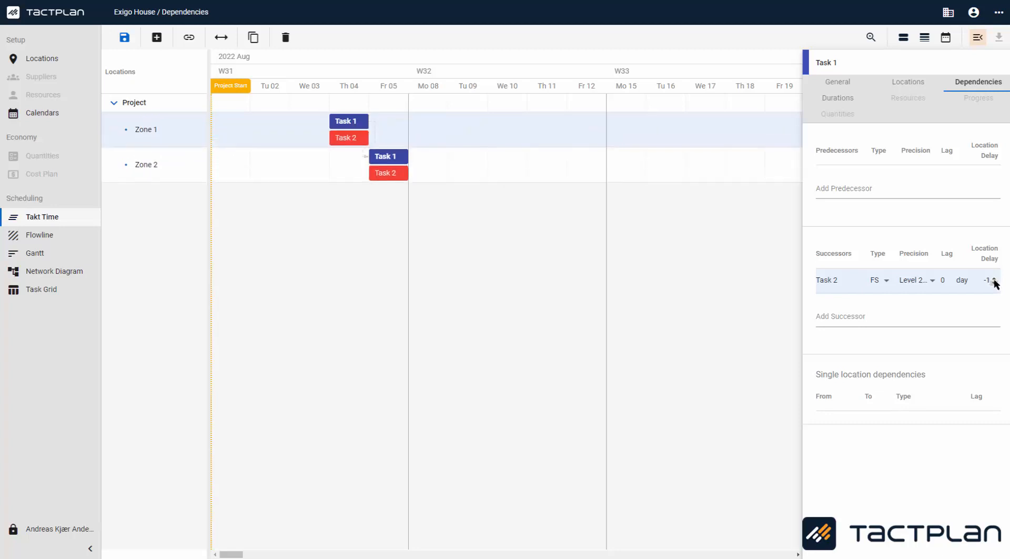
{"action": "left_click", "coordinate": [995, 282]}
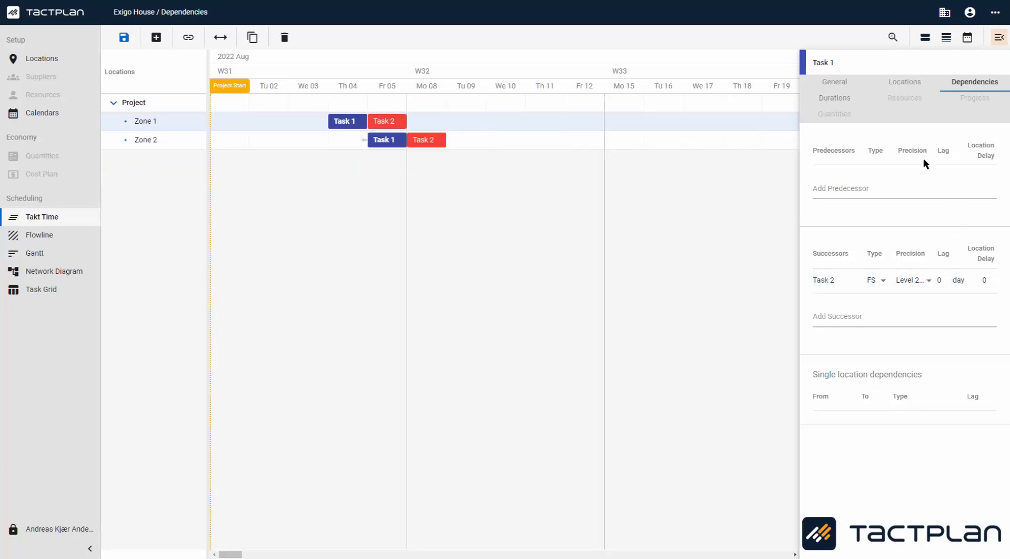
Step: Set Task 1's internal lag to 2 days
{"action": "left_click", "coordinate": [841, 84]}
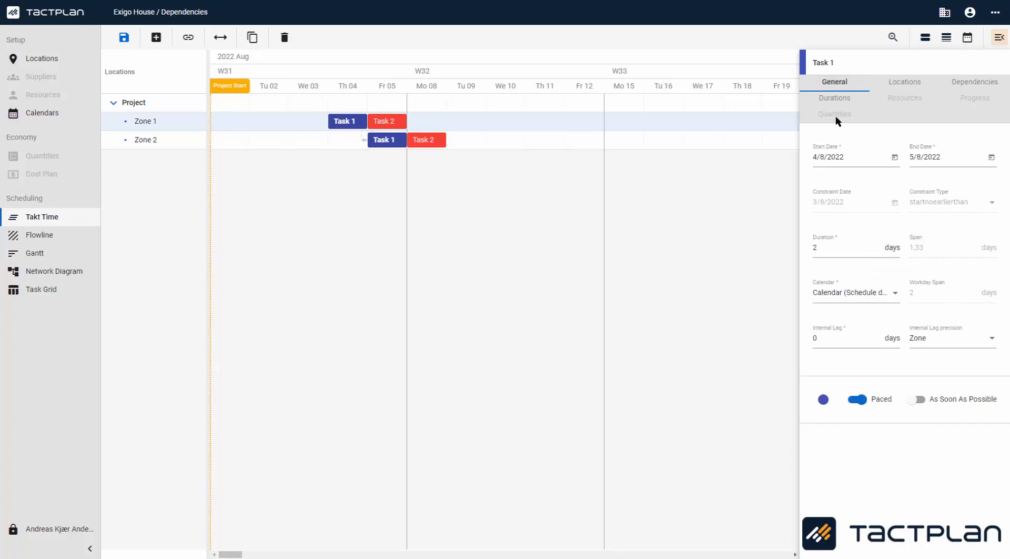
{"action": "left_click", "coordinate": [877, 335]}
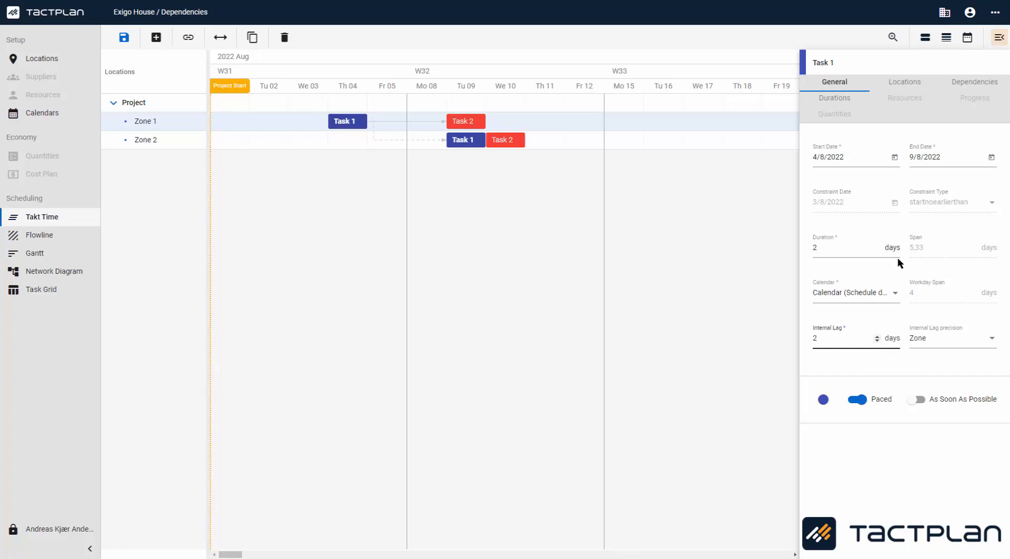
Step: Switch Task 1's internal lag precision to Project, then set it back to Zone
{"action": "left_click", "coordinate": [988, 339]}
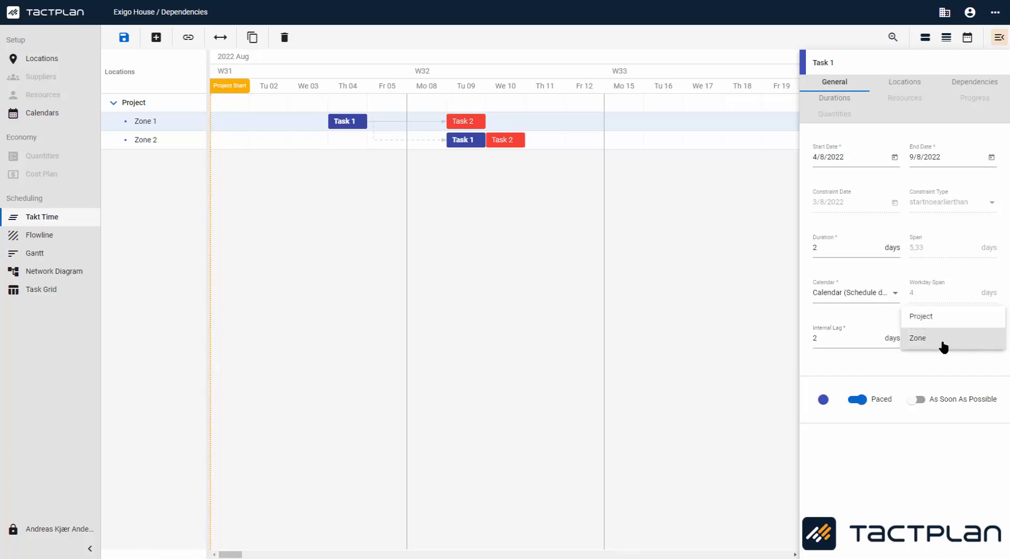
{"action": "left_click", "coordinate": [916, 317]}
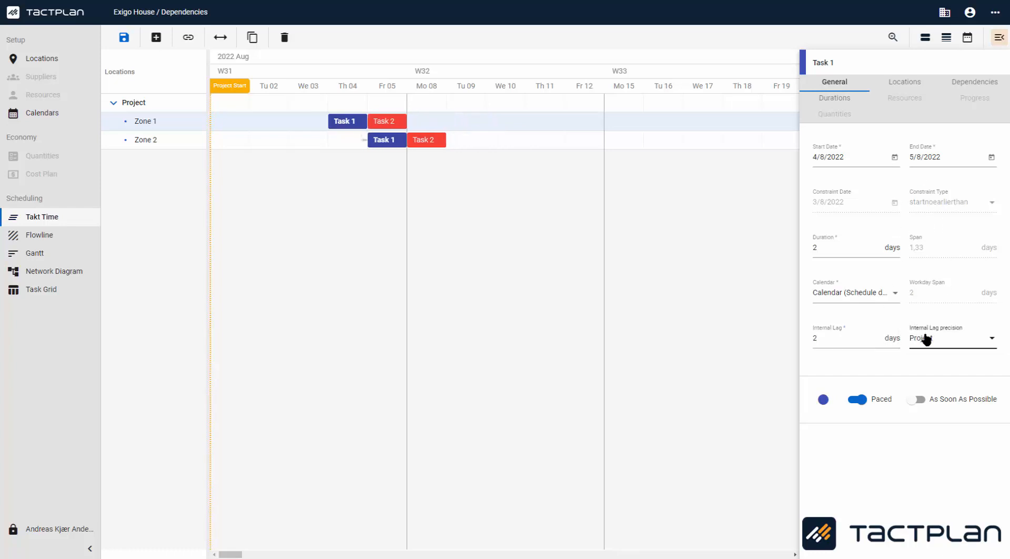
{"action": "left_click", "coordinate": [926, 339]}
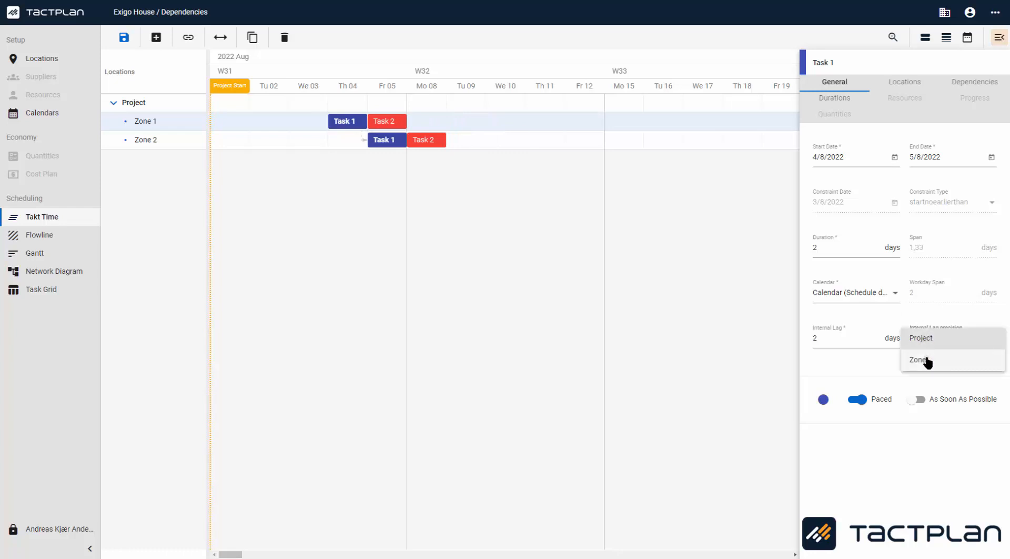
{"action": "left_click", "coordinate": [929, 361]}
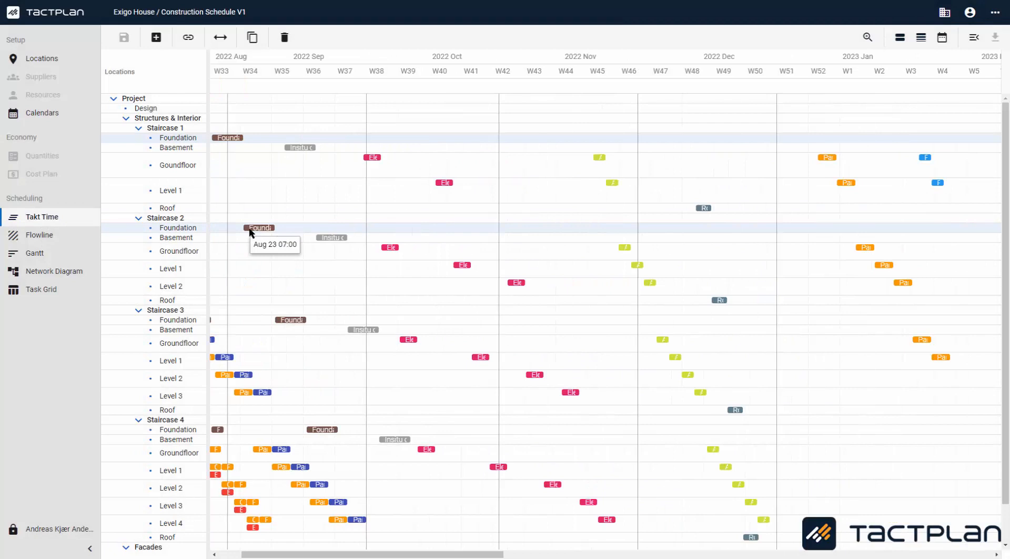
Step: In the construction schedule, link Sheet pilling to Excavation in Staircase 1 Foundation with a single location dependency
{"action": "scroll", "coordinate": [252, 233], "scroll_direction": "right", "scroll_amount": 10}
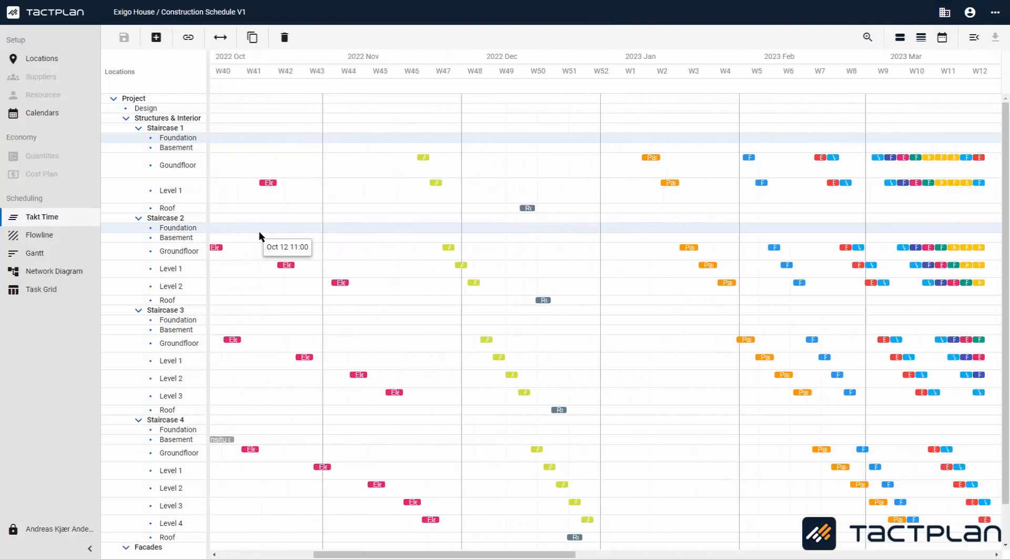
{"action": "scroll", "coordinate": [270, 235], "scroll_direction": "right", "scroll_amount": 5}
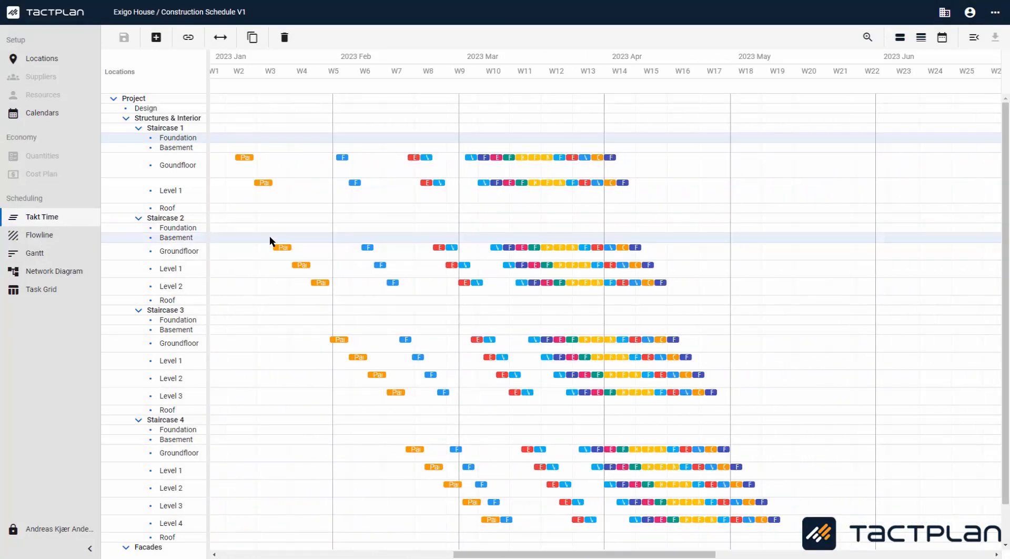
{"action": "scroll", "coordinate": [269, 235], "scroll_direction": "left", "scroll_amount": 8}
{"action": "scroll", "coordinate": [270, 235], "scroll_direction": "left", "scroll_amount": 15}
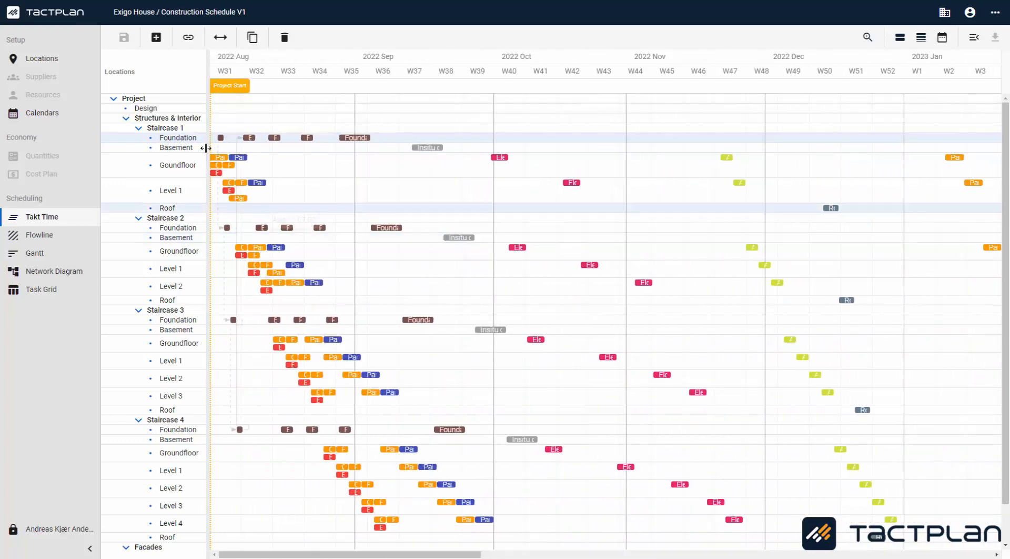
{"action": "scroll", "coordinate": [217, 139], "scroll_direction": "up", "scroll_amount": 5}
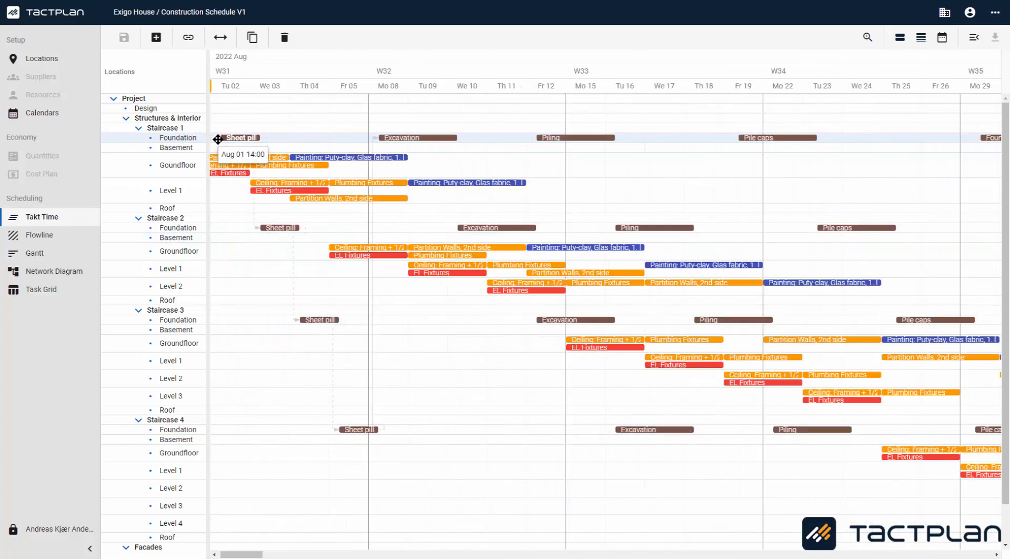
{"action": "scroll", "coordinate": [365, 149], "scroll_direction": "up", "scroll_amount": 3}
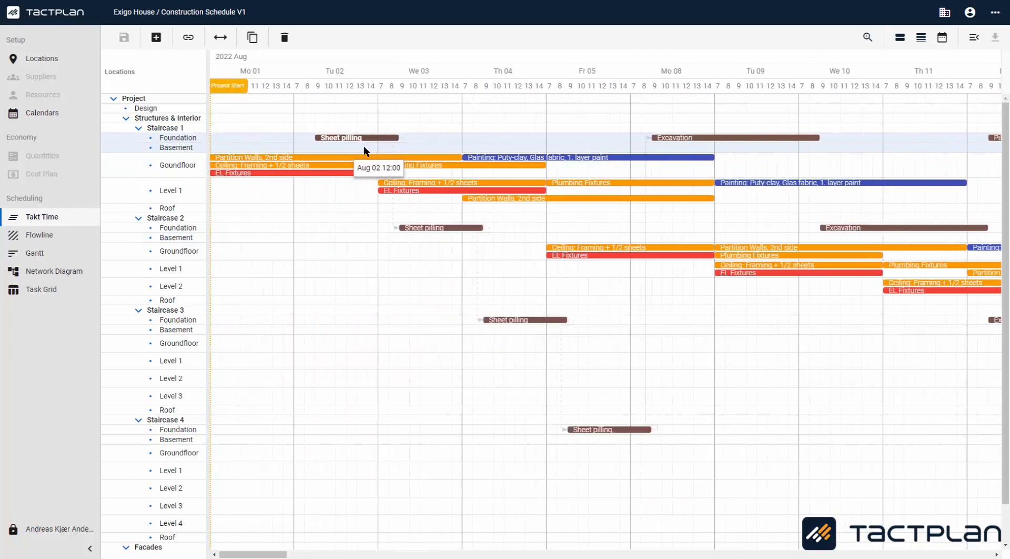
{"action": "left_click", "coordinate": [189, 37]}
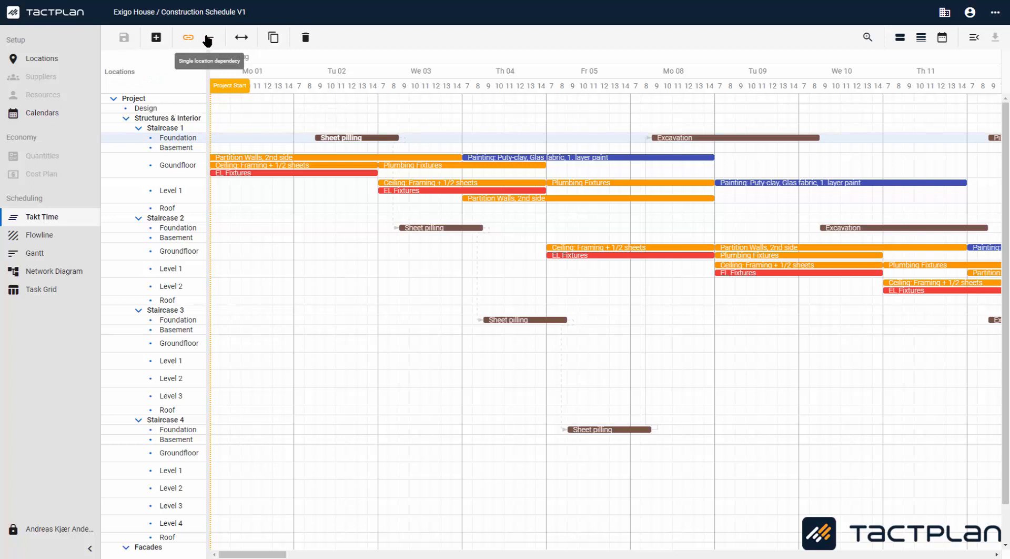
{"action": "mouse_move", "coordinate": [400, 140]}
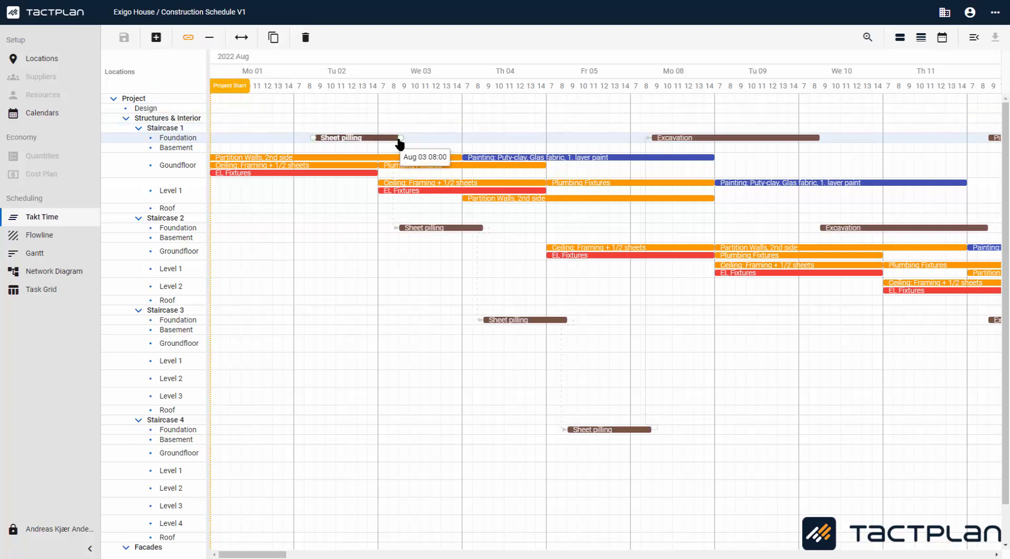
{"action": "left_click_drag", "start_coordinate": [400, 139], "coordinate": [655, 140]}
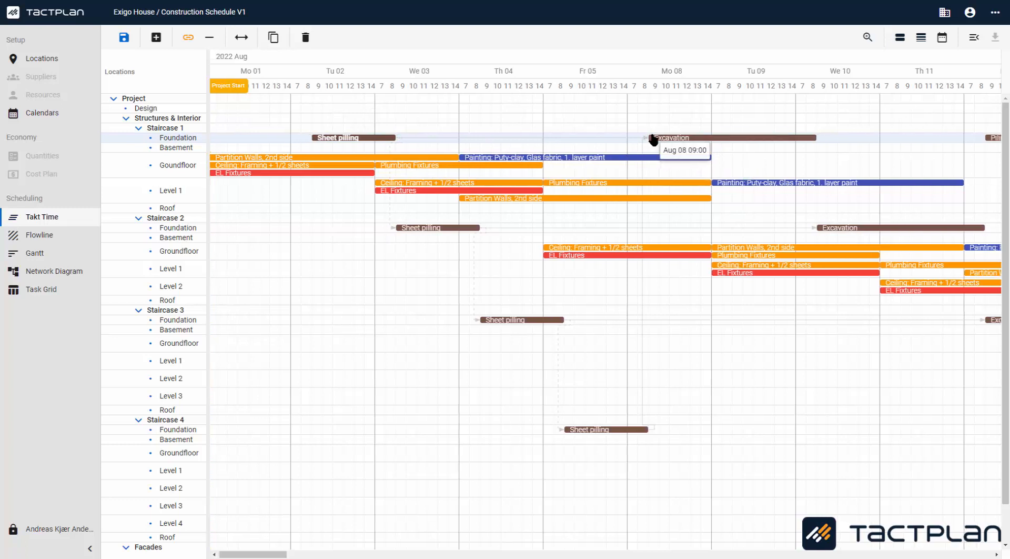
Step: Add single location dependencies from Excavation to Piling and from Piling to Pile caps in Staircase 1 Foundation
{"action": "scroll", "coordinate": [652, 140], "scroll_direction": "right", "scroll_amount": 5}
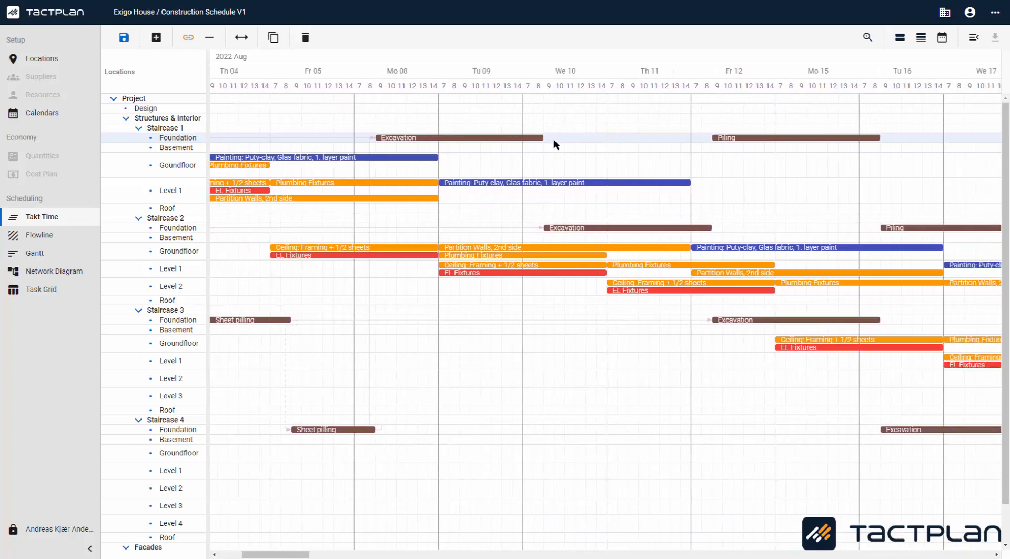
{"action": "left_click_drag", "start_coordinate": [544, 139], "coordinate": [717, 142]}
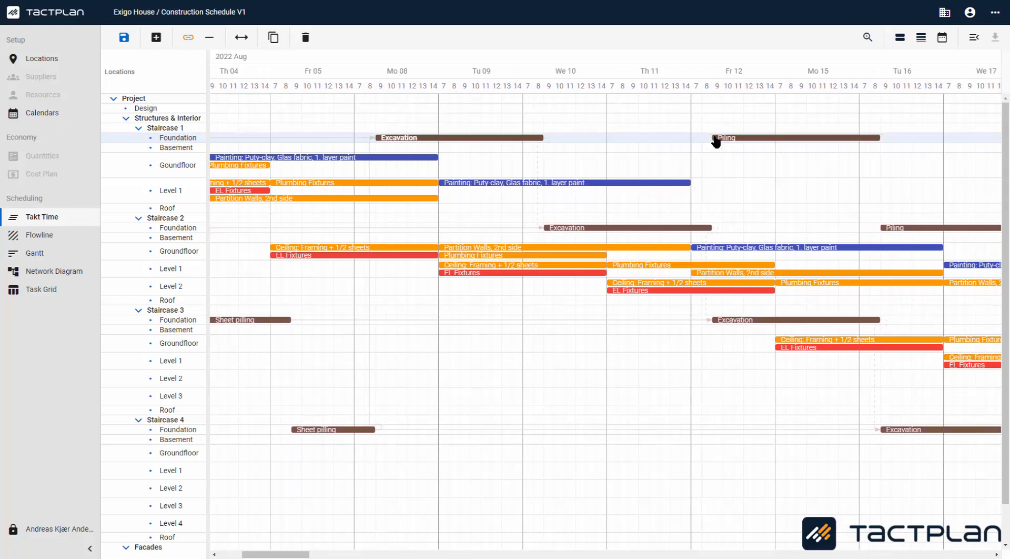
{"action": "scroll", "coordinate": [716, 141], "scroll_direction": "right", "scroll_amount": 8}
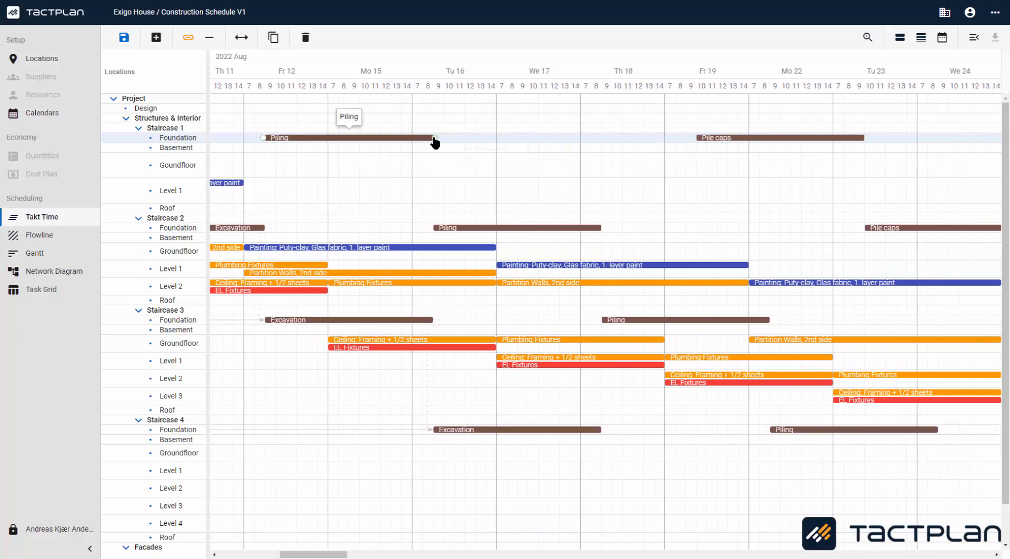
{"action": "left_click_drag", "start_coordinate": [434, 138], "coordinate": [706, 141]}
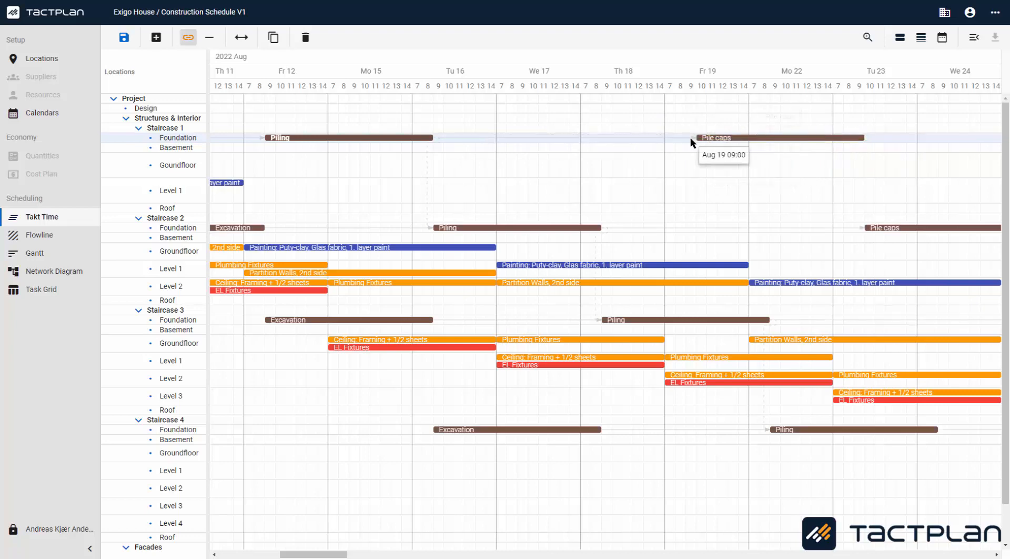
Step: Link Pile caps to Foundation and Slab on Grade, and that to Basement's Insitu concrete Walls and Slabs, then exit linking mode
{"action": "scroll", "coordinate": [692, 142], "scroll_direction": "right", "scroll_amount": 3}
{"action": "scroll", "coordinate": [691, 143], "scroll_direction": "right", "scroll_amount": 5}
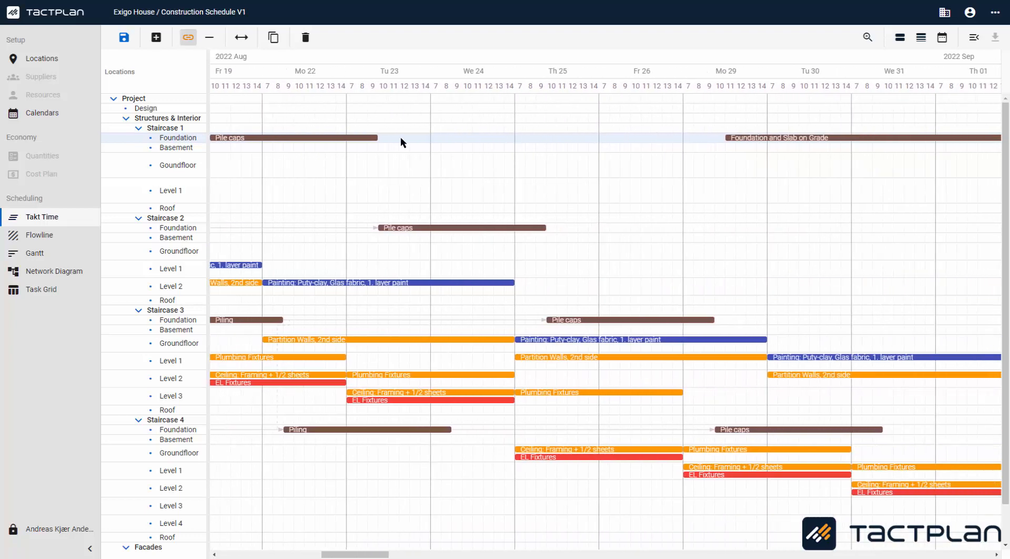
{"action": "left_click", "coordinate": [378, 139]}
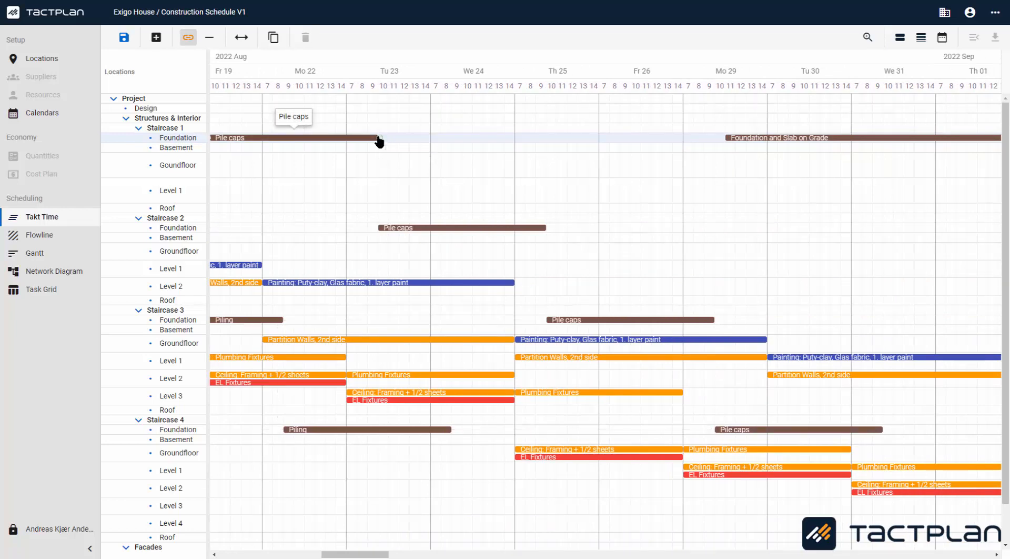
{"action": "left_click_drag", "start_coordinate": [378, 141], "coordinate": [726, 140]}
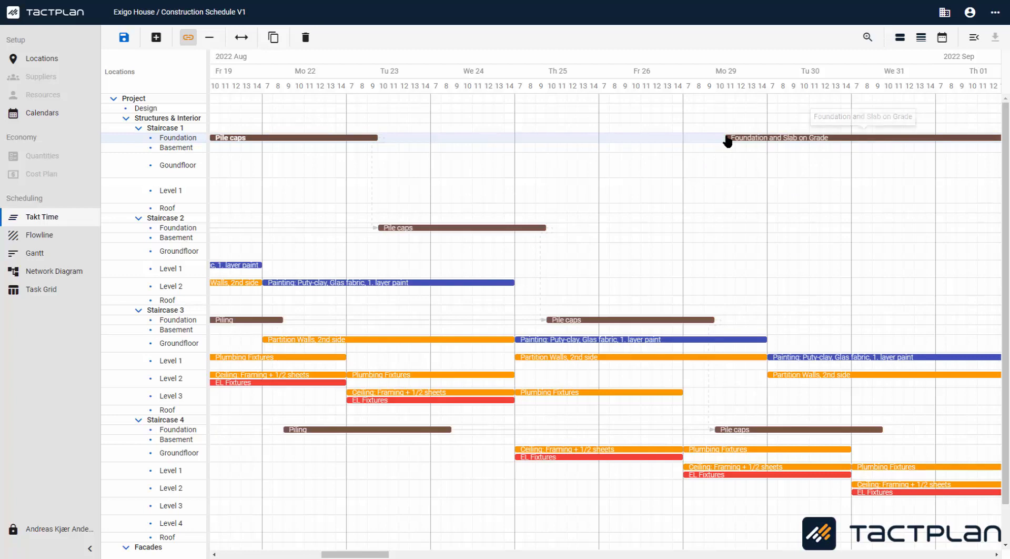
{"action": "scroll", "coordinate": [724, 151], "scroll_direction": "right", "scroll_amount": 13}
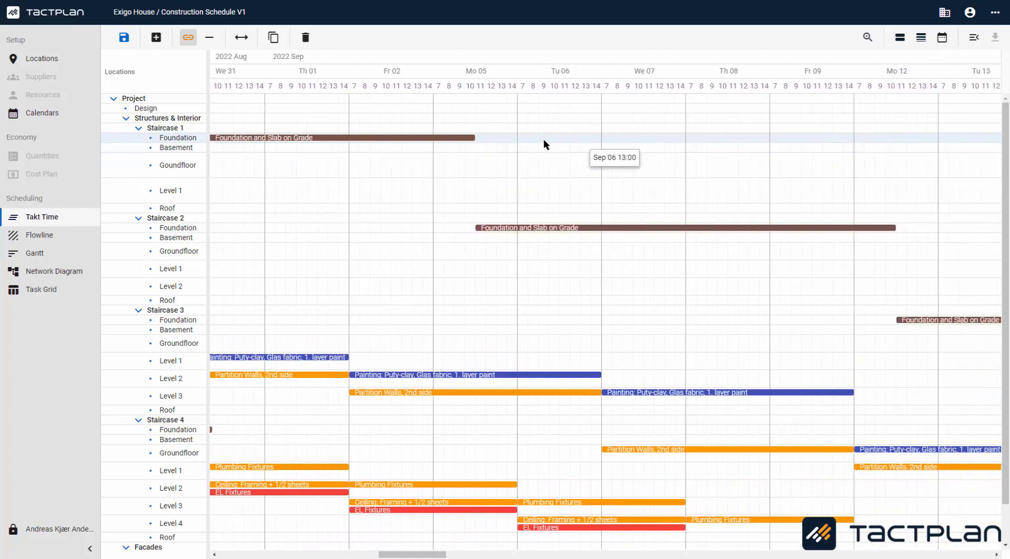
{"action": "scroll", "coordinate": [501, 140], "scroll_direction": "right", "scroll_amount": 2}
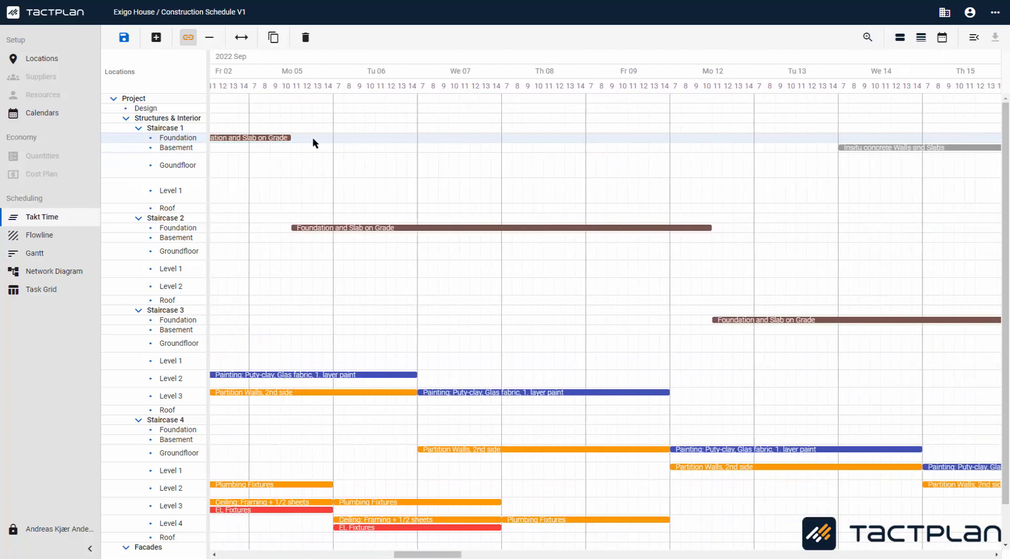
{"action": "left_click_drag", "start_coordinate": [295, 140], "coordinate": [841, 150]}
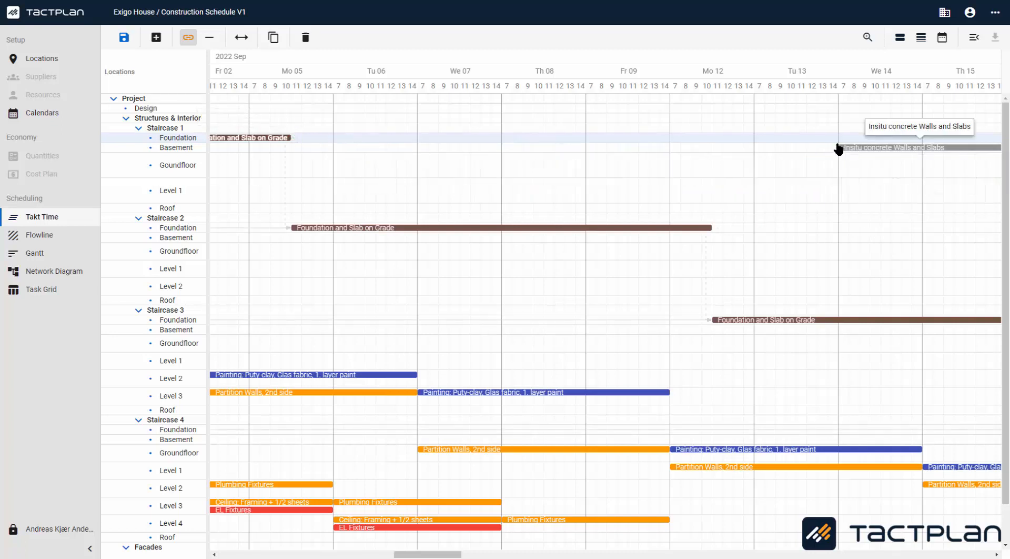
{"action": "left_click", "coordinate": [188, 38]}
Step: Open Staircase 1 Sheet pilling's dependencies and remove the second Excavation successor with Level 4 precision
{"action": "scroll", "coordinate": [463, 225], "scroll_direction": "left", "scroll_amount": 10}
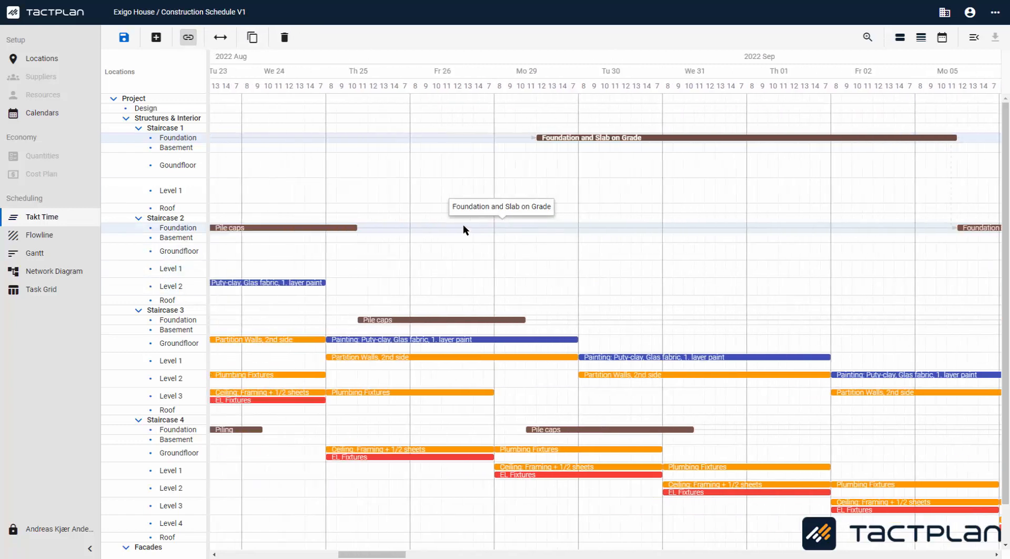
{"action": "scroll", "coordinate": [460, 224], "scroll_direction": "left", "scroll_amount": 8}
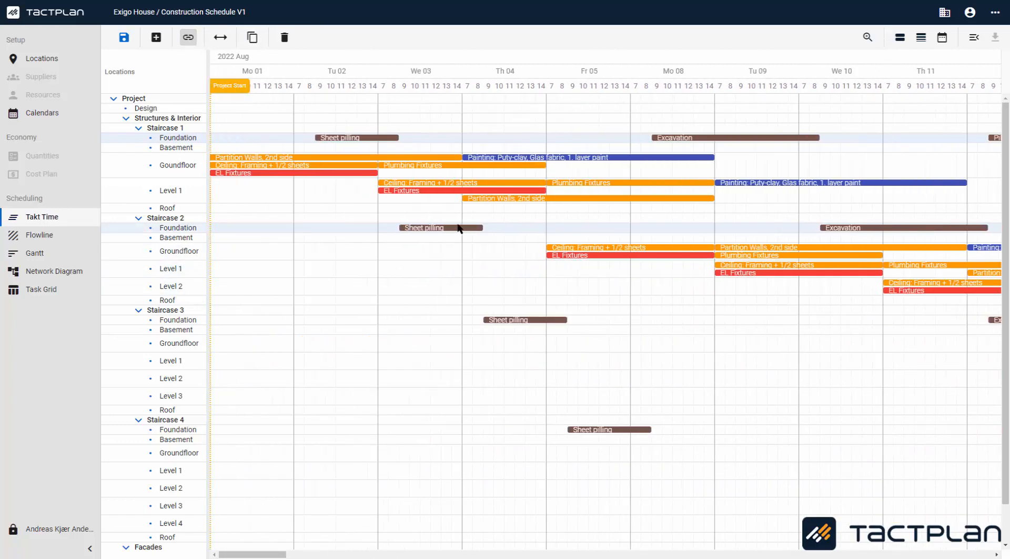
{"action": "left_click", "coordinate": [386, 140]}
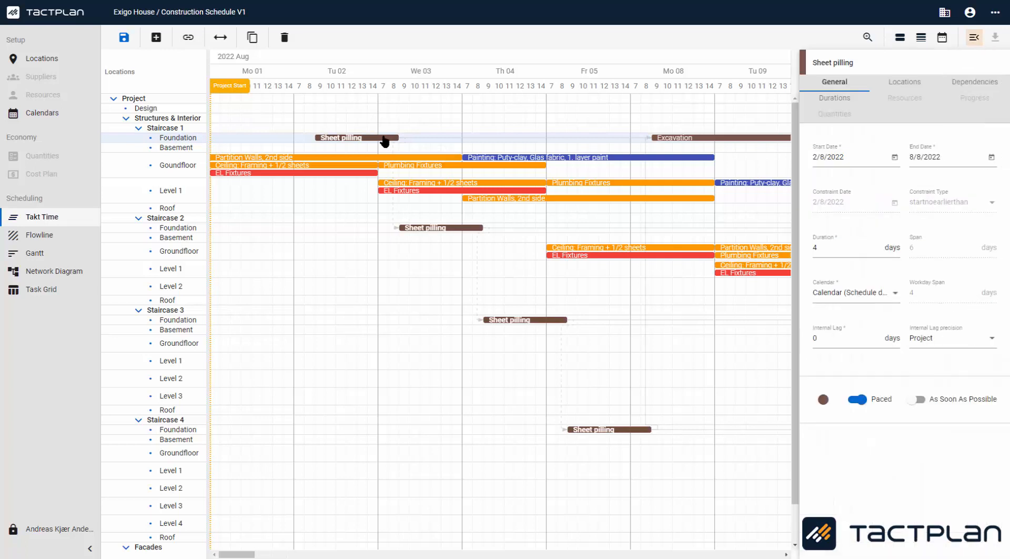
{"action": "left_click", "coordinate": [970, 84]}
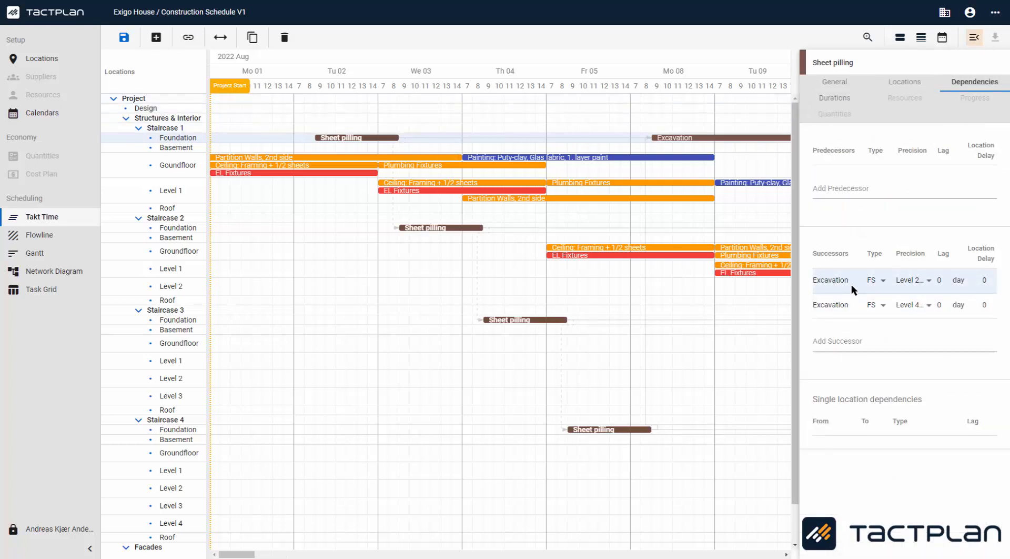
{"action": "right_click", "coordinate": [844, 310]}
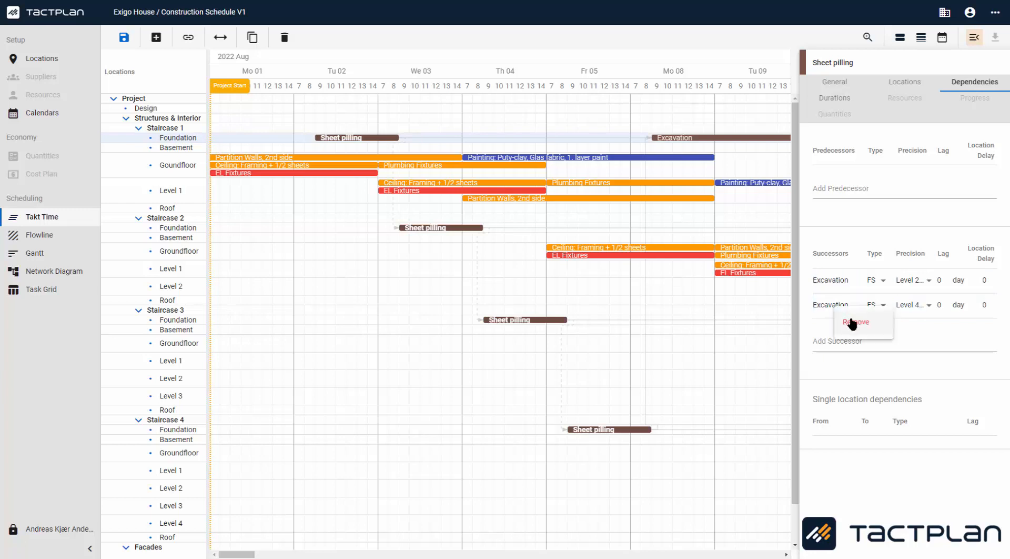
{"action": "left_click", "coordinate": [853, 322]}
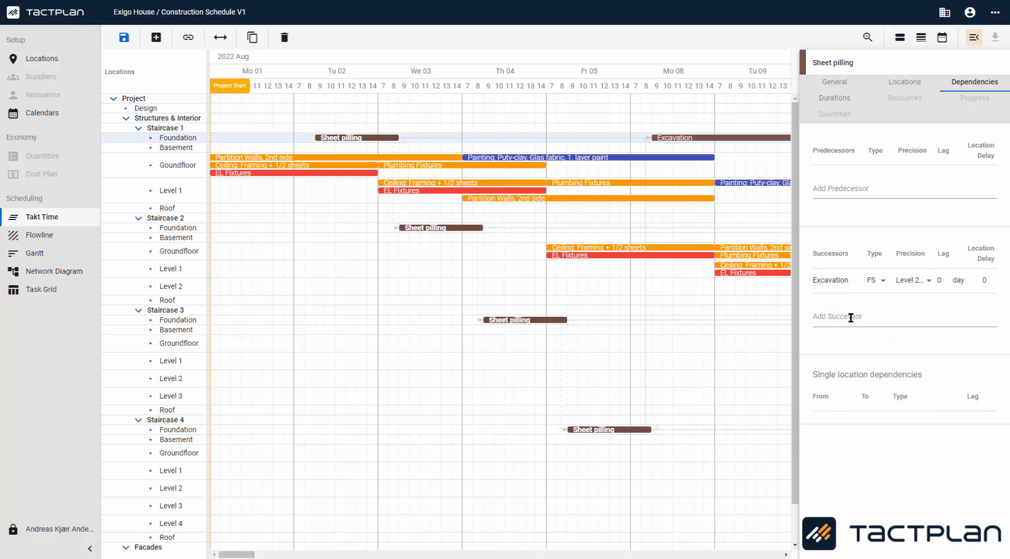
{"action": "scroll", "coordinate": [613, 154], "scroll_direction": "right", "scroll_amount": 1}
{"action": "scroll", "coordinate": [613, 152], "scroll_direction": "right", "scroll_amount": 6}
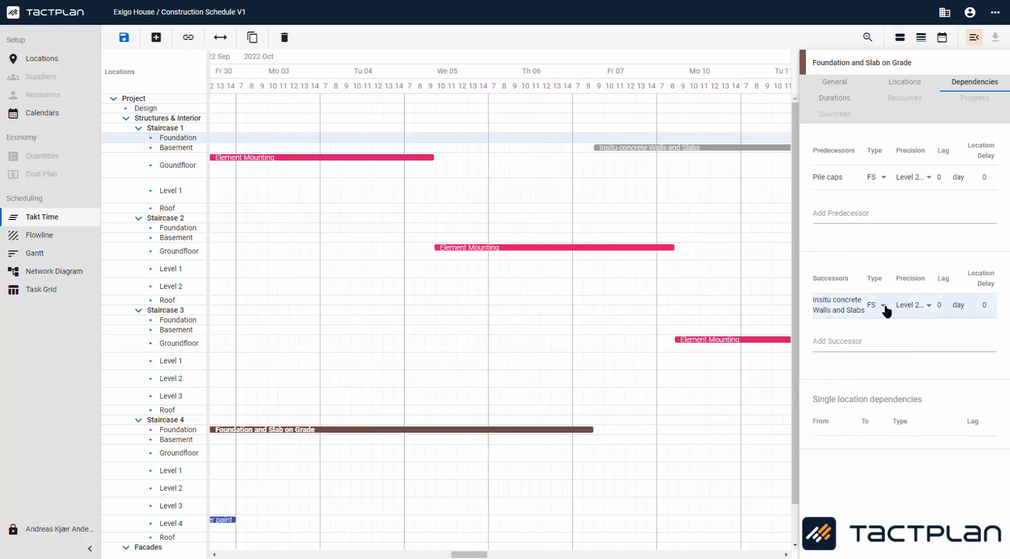
{"action": "left_click", "coordinate": [886, 311]}
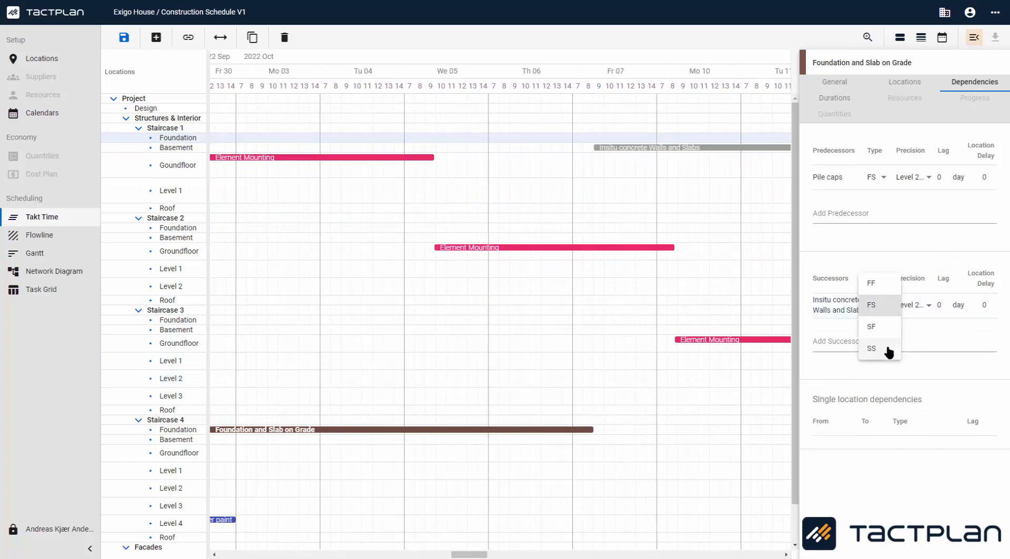
{"action": "left_click", "coordinate": [889, 310]}
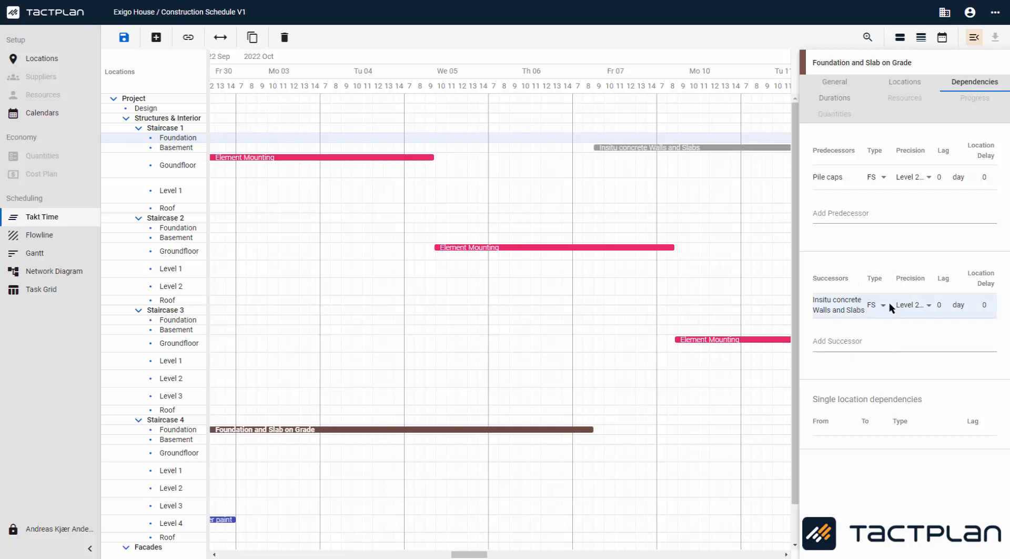
{"action": "left_click", "coordinate": [947, 307]}
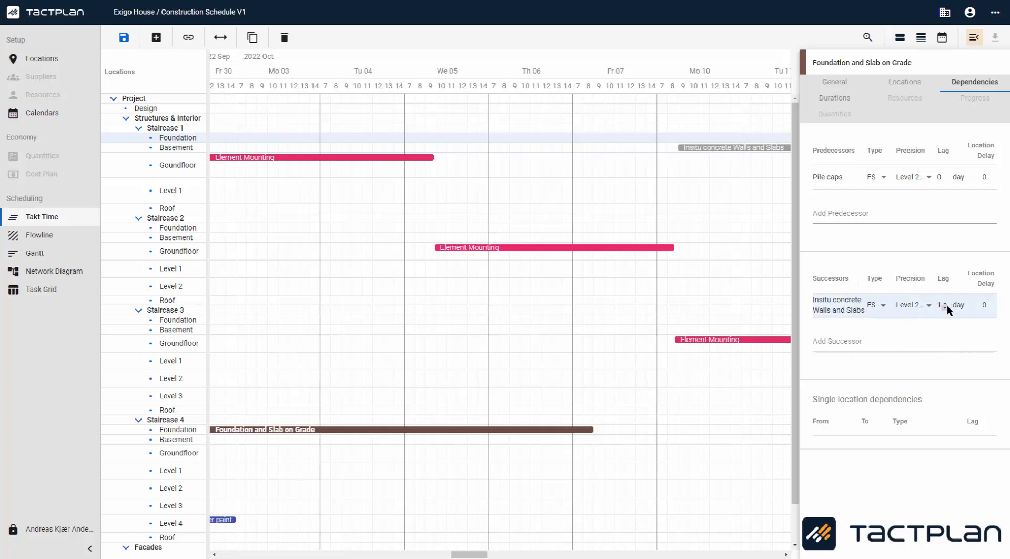
{"action": "left_click", "coordinate": [991, 303]}
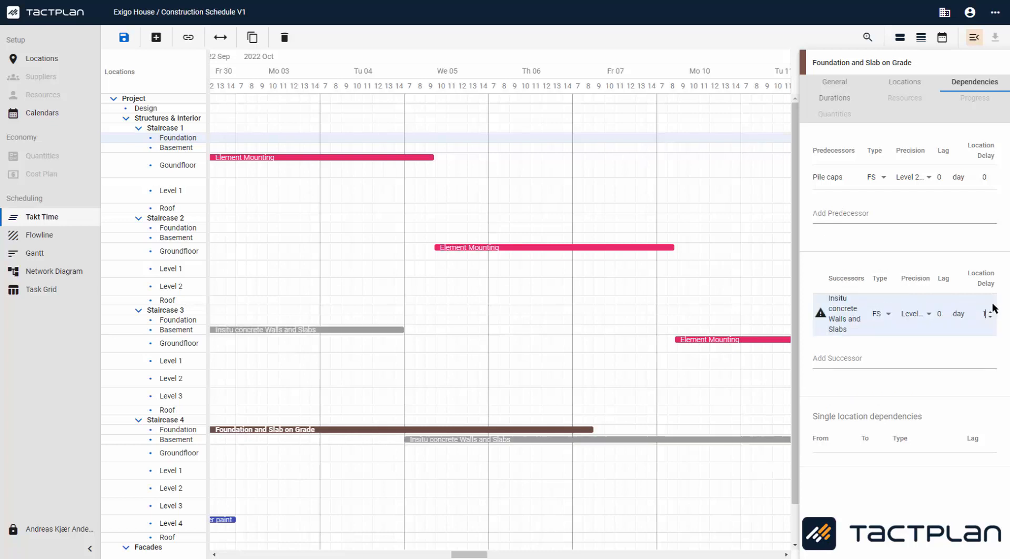
{"action": "left_click", "coordinate": [990, 317]}
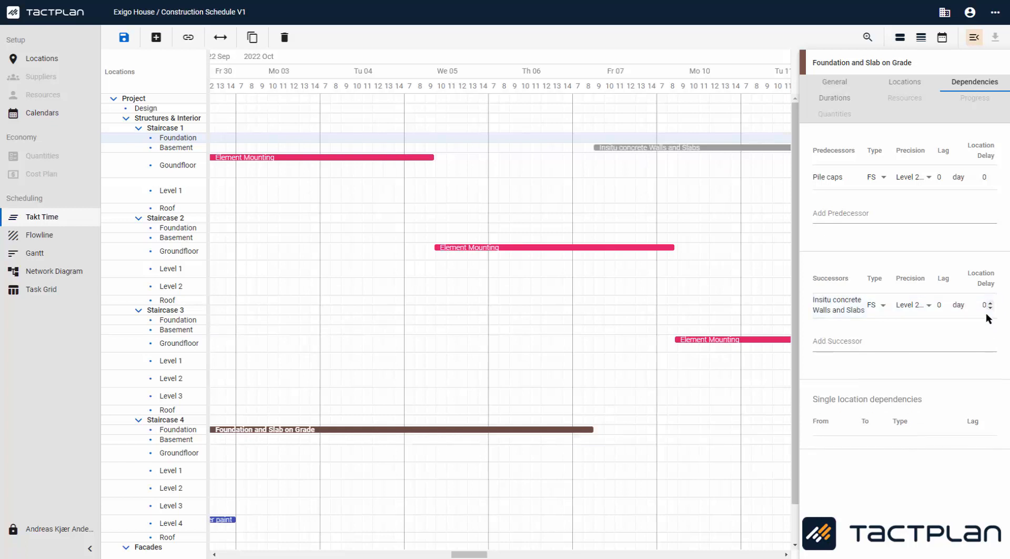
Step: Switch to the Gantt view and expand all task rows
{"action": "scroll", "coordinate": [668, 264], "scroll_direction": "left", "scroll_amount": 1}
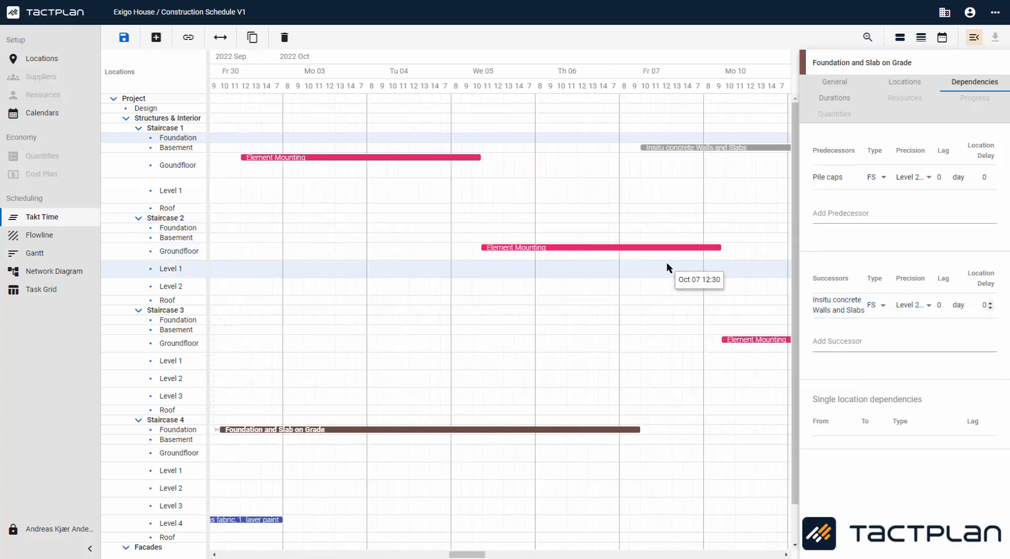
{"action": "scroll", "coordinate": [667, 264], "scroll_direction": "left", "scroll_amount": 6}
{"action": "scroll", "coordinate": [663, 260], "scroll_direction": "right", "scroll_amount": 3}
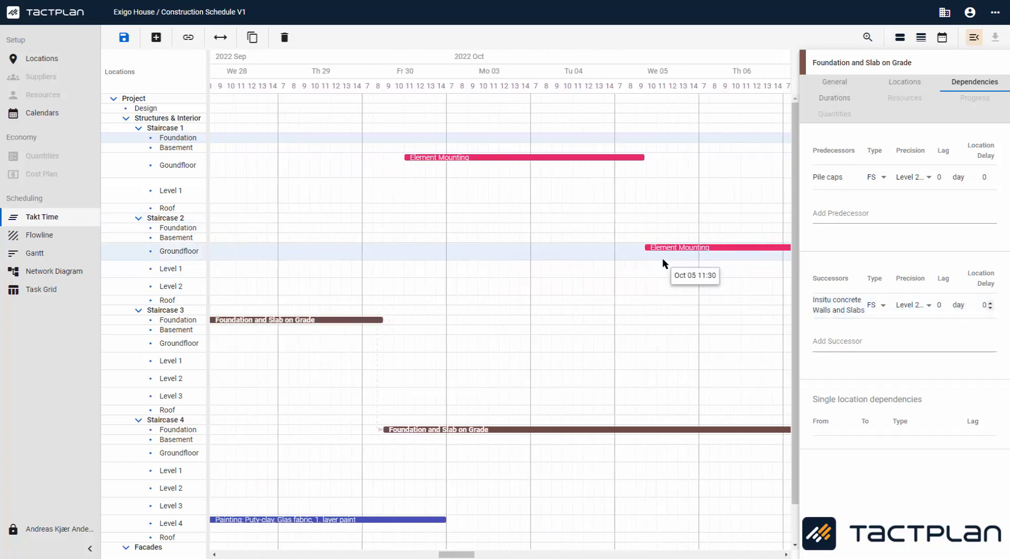
{"action": "scroll", "coordinate": [662, 257], "scroll_direction": "right", "scroll_amount": 1}
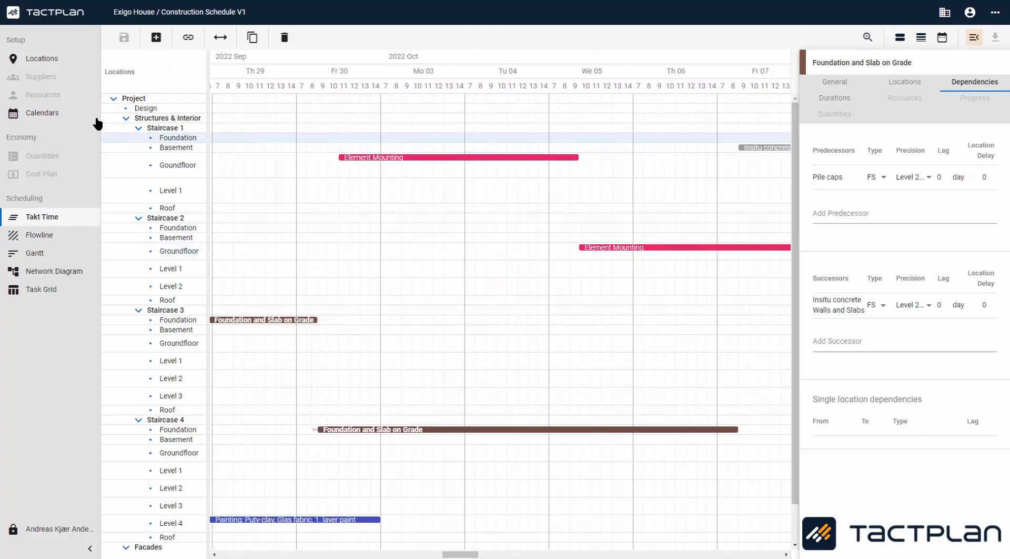
{"action": "left_click", "coordinate": [59, 257]}
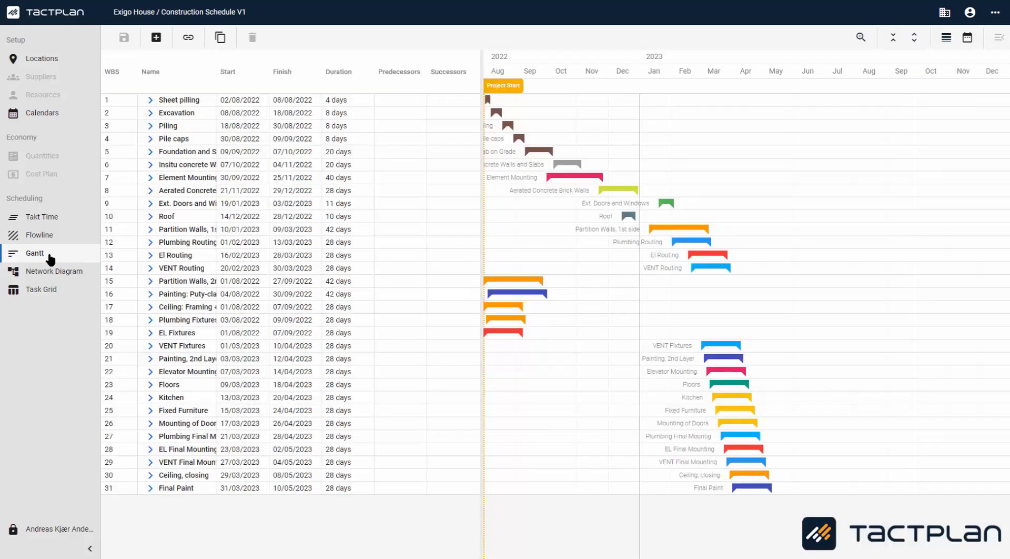
{"action": "left_click", "coordinate": [915, 38]}
{"action": "scroll", "coordinate": [583, 115], "scroll_direction": "down", "scroll_amount": 2}
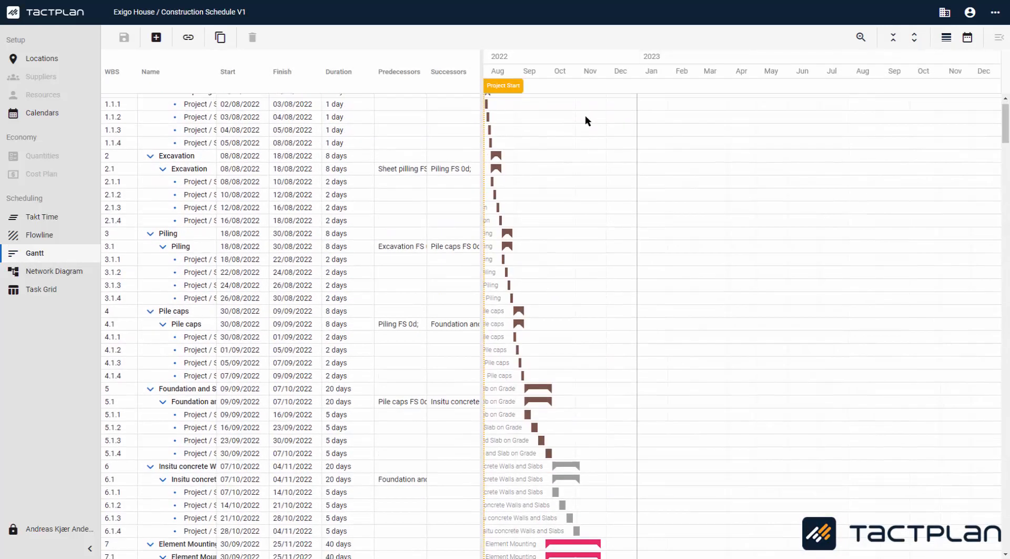
{"action": "scroll", "coordinate": [583, 115], "scroll_direction": "down", "scroll_amount": 2}
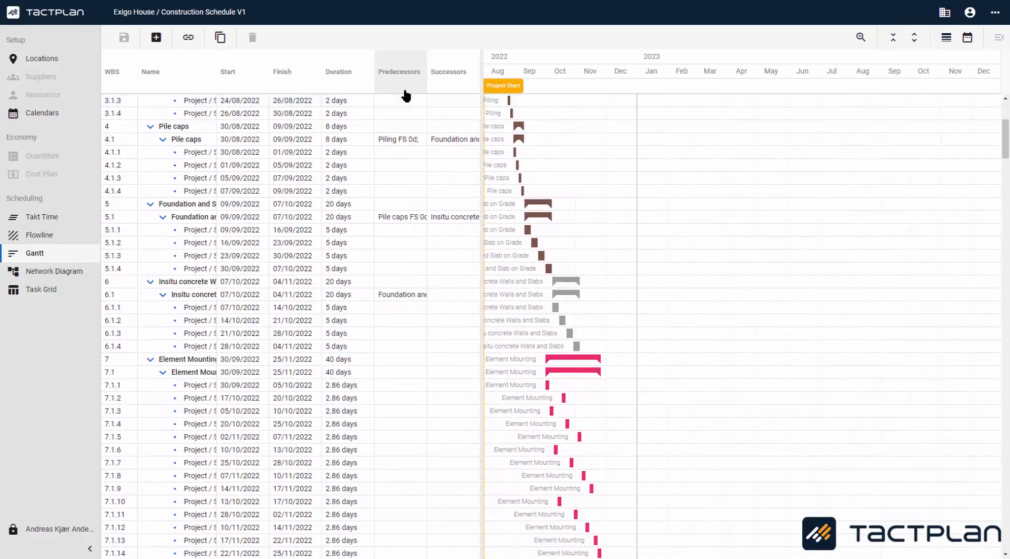
Step: Link Insitu concrete Walls and Slabs to Element Mounting directly in the Gantt chart
{"action": "left_click", "coordinate": [188, 39]}
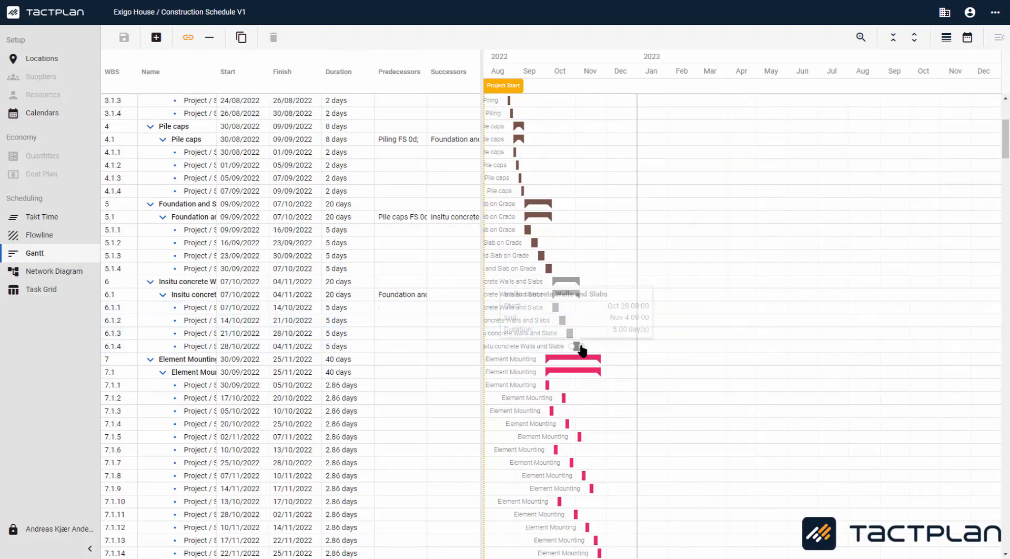
{"action": "left_click_drag", "start_coordinate": [579, 346], "coordinate": [545, 388]}
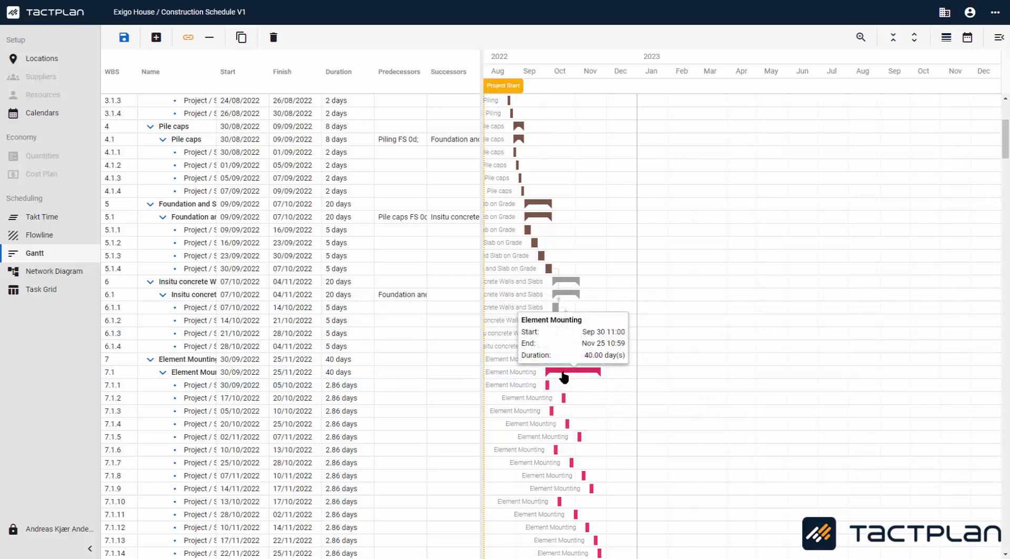
{"action": "left_click", "coordinate": [562, 373]}
{"action": "left_click", "coordinate": [565, 376]}
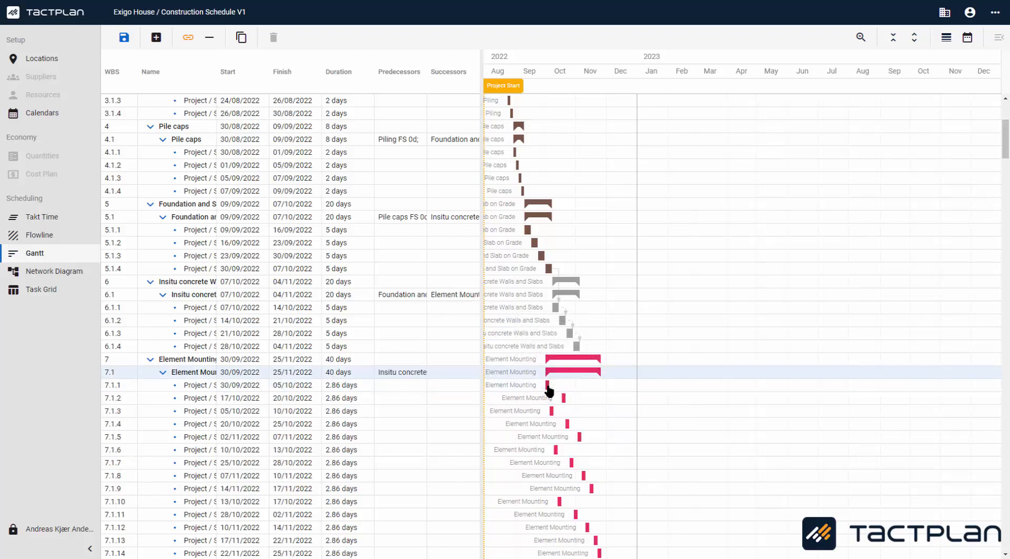
Step: Open Element Mounting's dependencies and set its Insitu concrete predecessor to Level 2 (Phase) precision with a 5-day lag
{"action": "left_click", "coordinate": [548, 389]}
{"action": "double_click", "coordinate": [549, 392]}
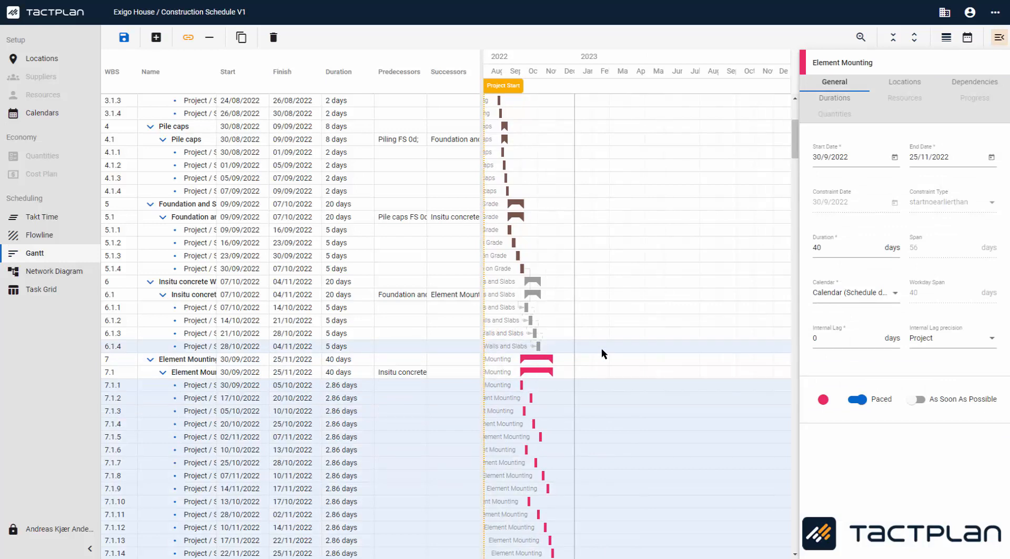
{"action": "left_click", "coordinate": [965, 85]}
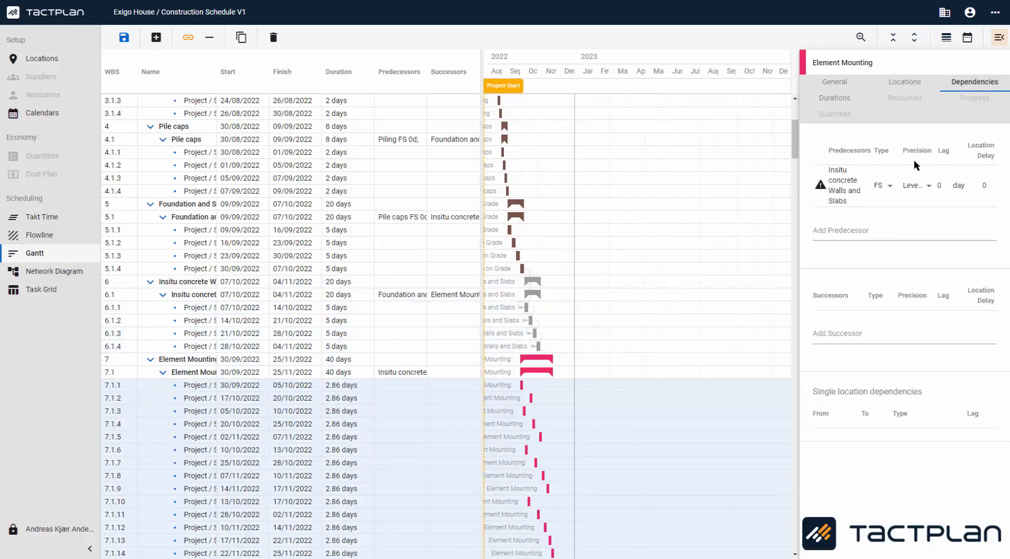
{"action": "left_click", "coordinate": [926, 186]}
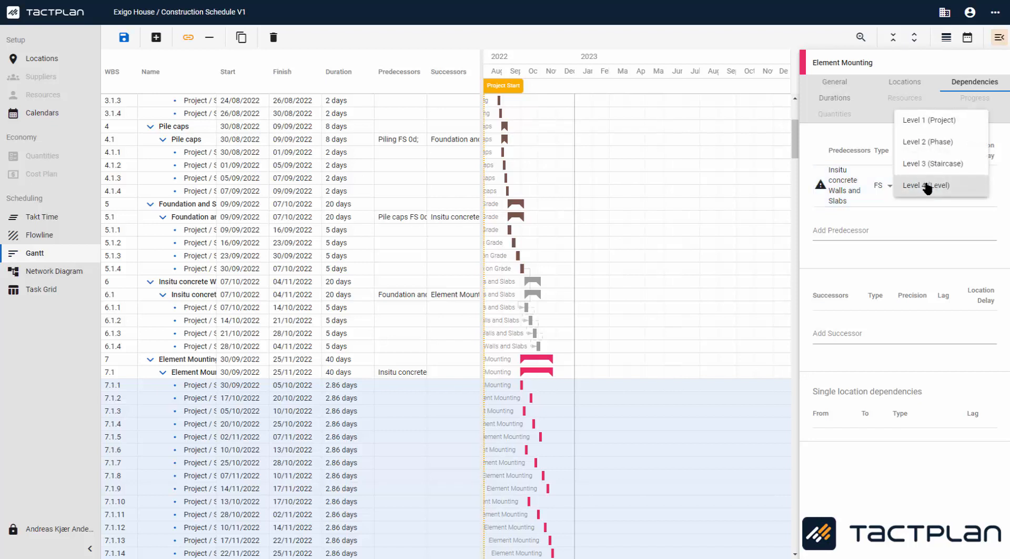
{"action": "left_click", "coordinate": [924, 143]}
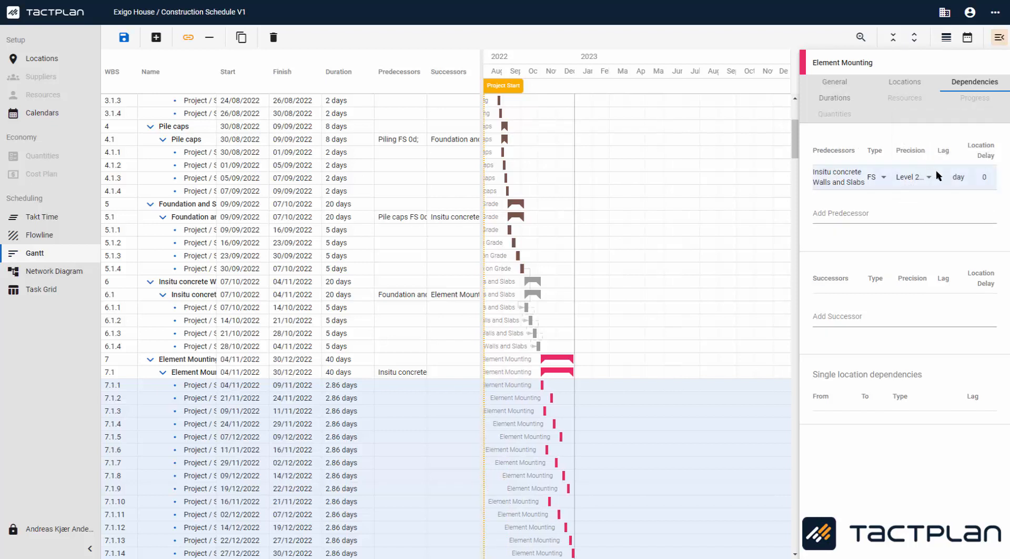
{"action": "left_click", "coordinate": [946, 175]}
{"action": "left_click", "coordinate": [945, 175]}
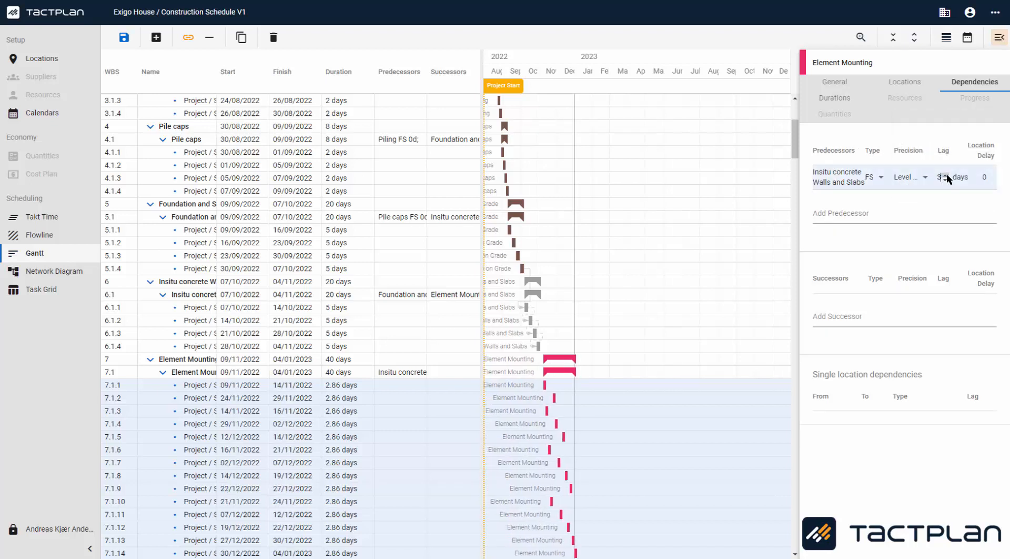
{"action": "left_click", "coordinate": [946, 176]}
{"action": "left_click", "coordinate": [946, 175]}
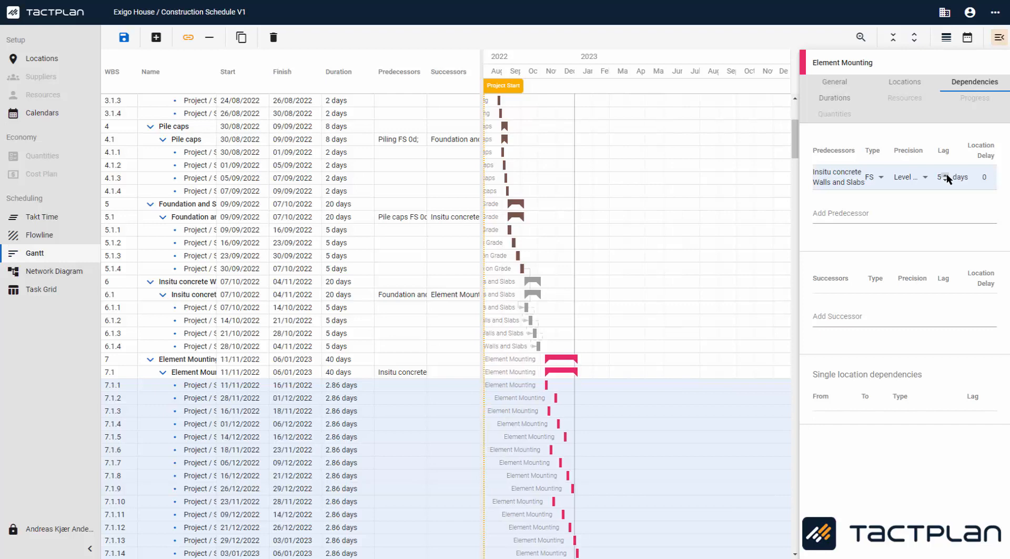
Step: Add Ext. Doors and Windows as a successor of Element Mounting
{"action": "left_click", "coordinate": [881, 317]}
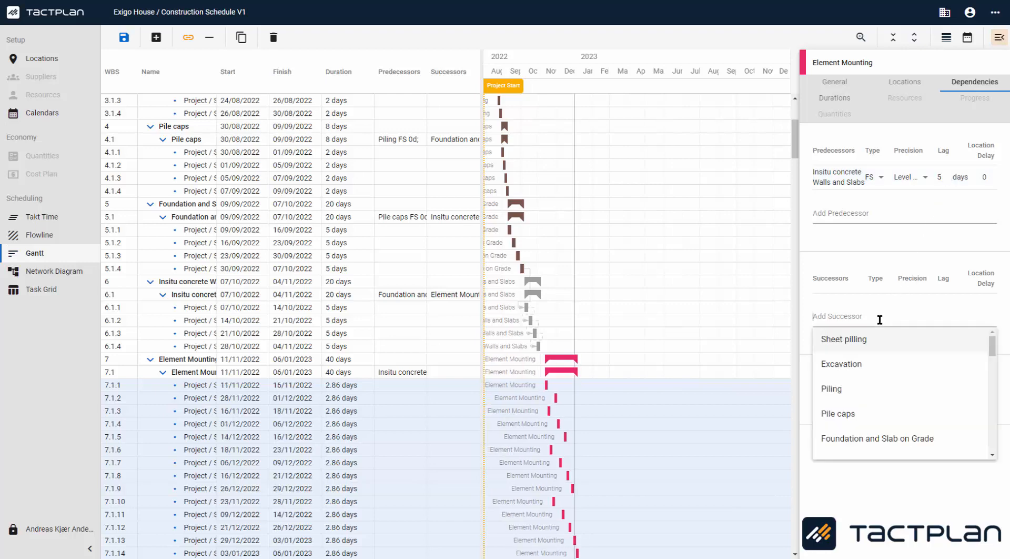
{"action": "type", "text": "ext"}
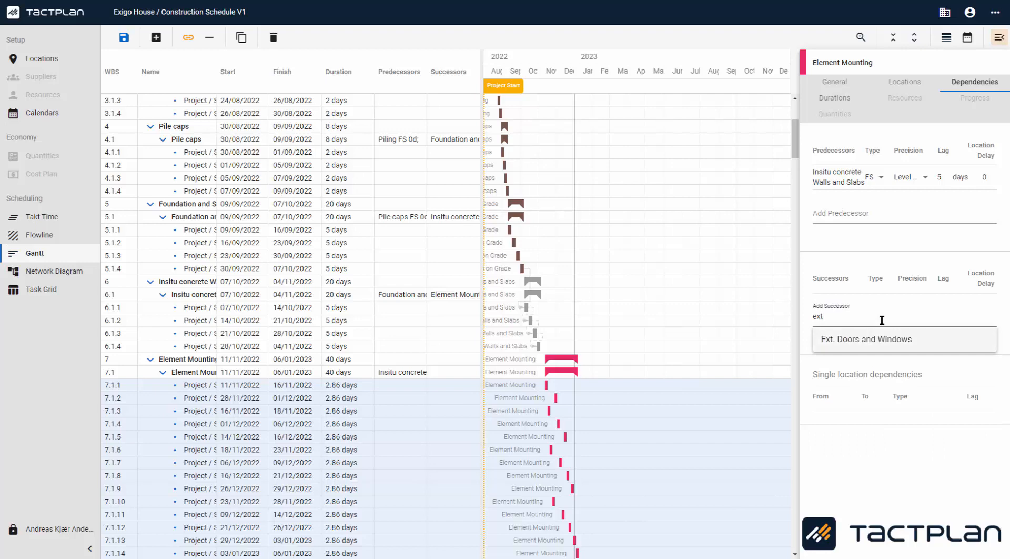
{"action": "left_click", "coordinate": [884, 338]}
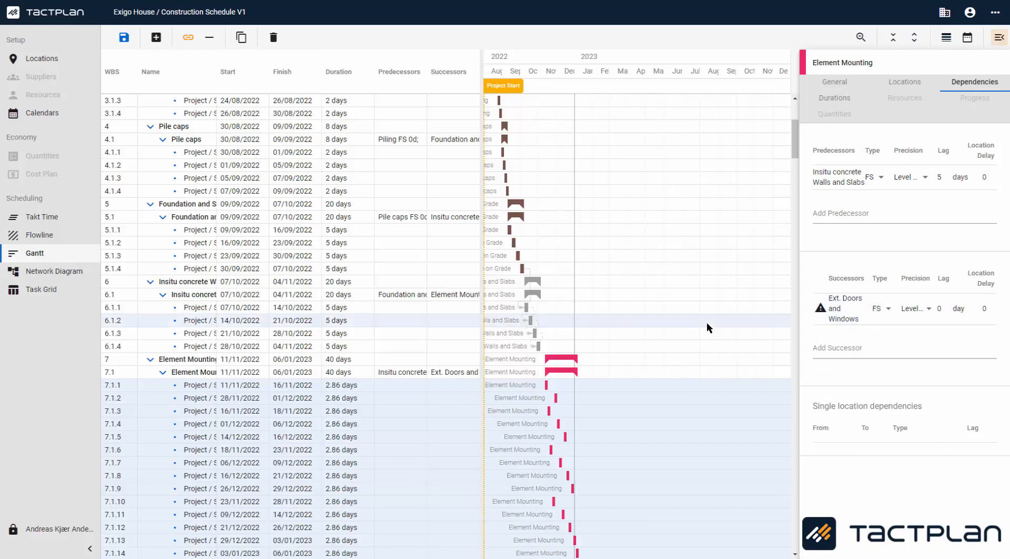
Step: Link Element Mounting to Aerated Concrete Brick Walls in the Gantt chart
{"action": "scroll", "coordinate": [677, 330], "scroll_direction": "down", "scroll_amount": 2}
{"action": "scroll", "coordinate": [675, 329], "scroll_direction": "down", "scroll_amount": 3}
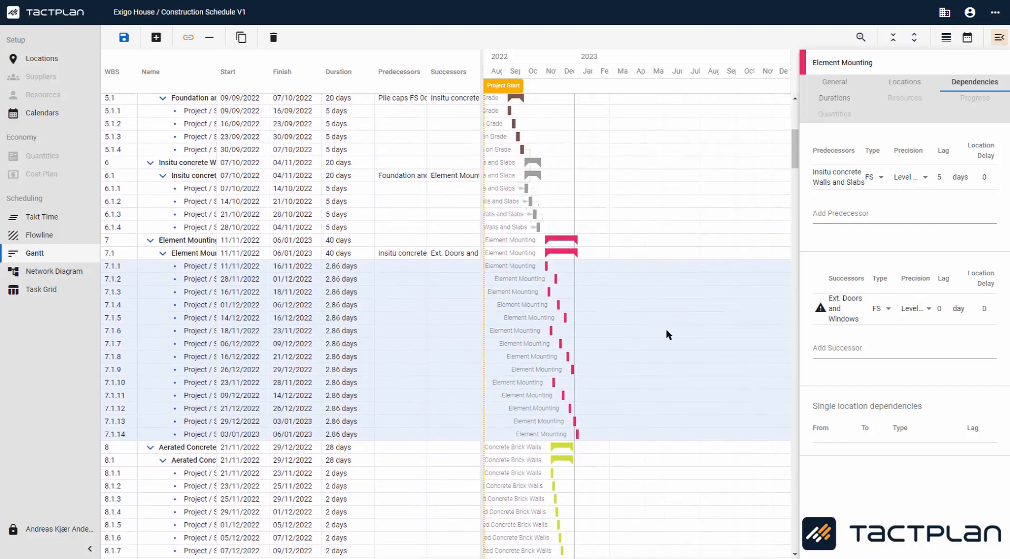
{"action": "scroll", "coordinate": [628, 312], "scroll_direction": "down", "scroll_amount": 4}
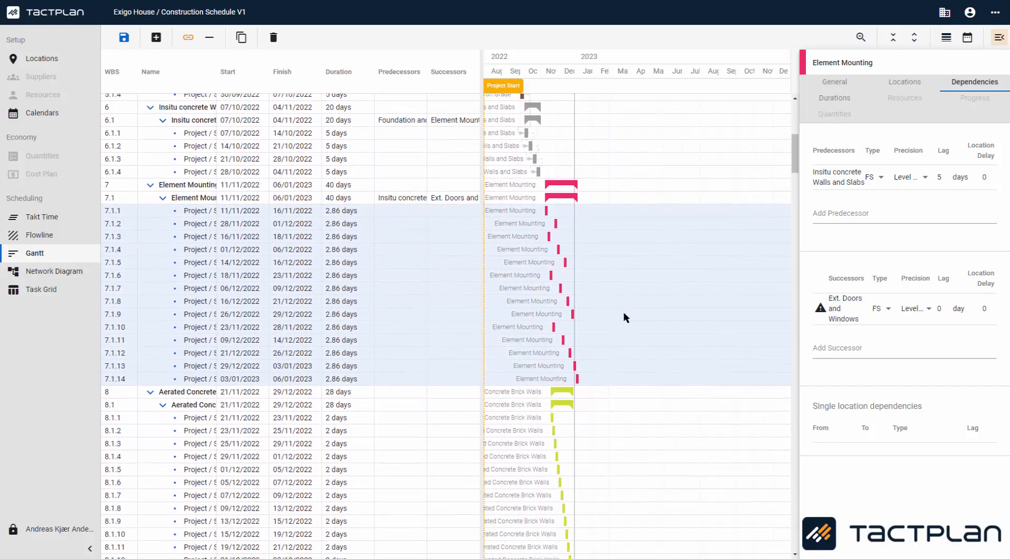
{"action": "scroll", "coordinate": [624, 309], "scroll_direction": "down", "scroll_amount": 2}
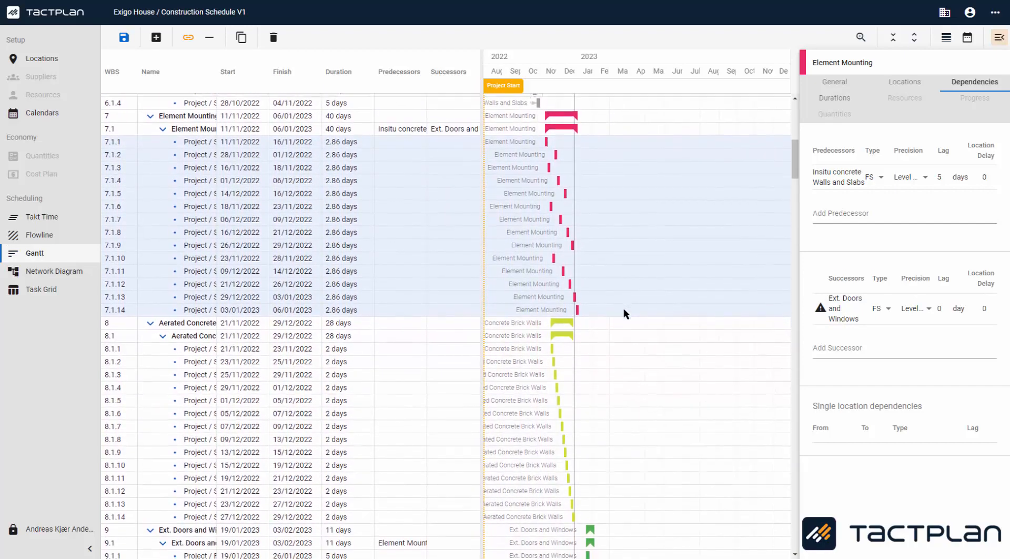
{"action": "scroll", "coordinate": [623, 308], "scroll_direction": "down", "scroll_amount": 2}
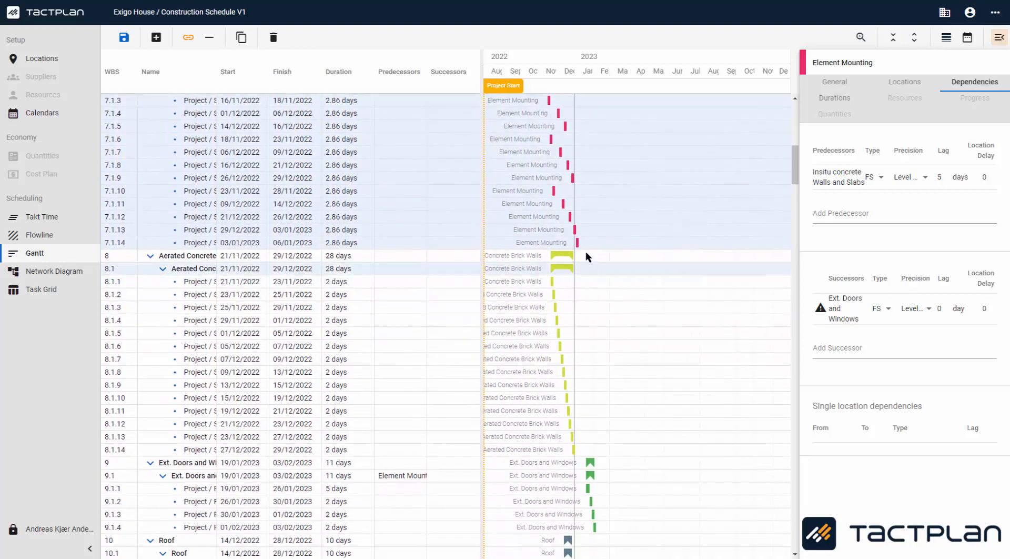
{"action": "left_click_drag", "start_coordinate": [579, 244], "coordinate": [550, 284]}
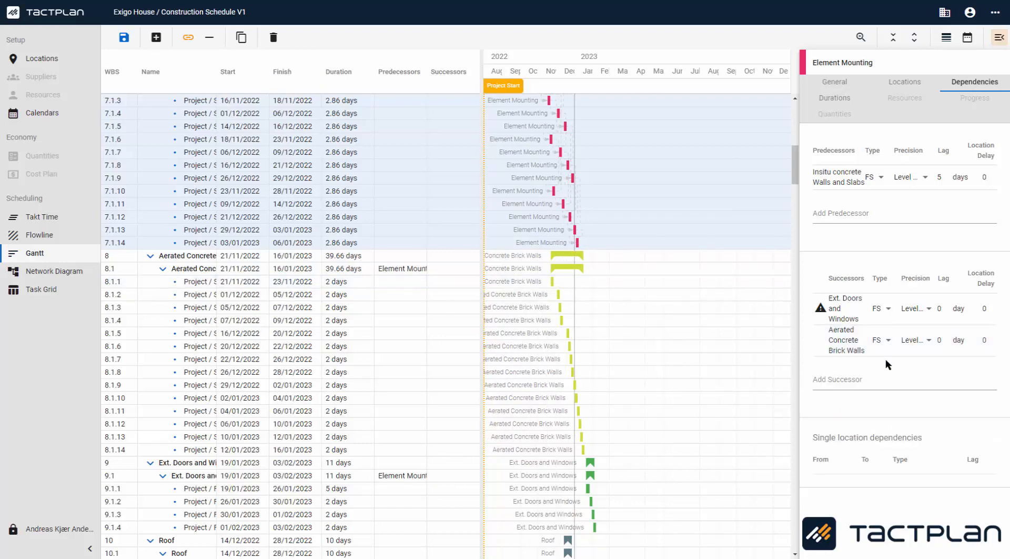
Step: Set the Aerated Concrete Brick Walls successor to Level 3 (Staircase) precision and add Roof as a successor
{"action": "left_click", "coordinate": [921, 347]}
{"action": "left_click", "coordinate": [921, 345]}
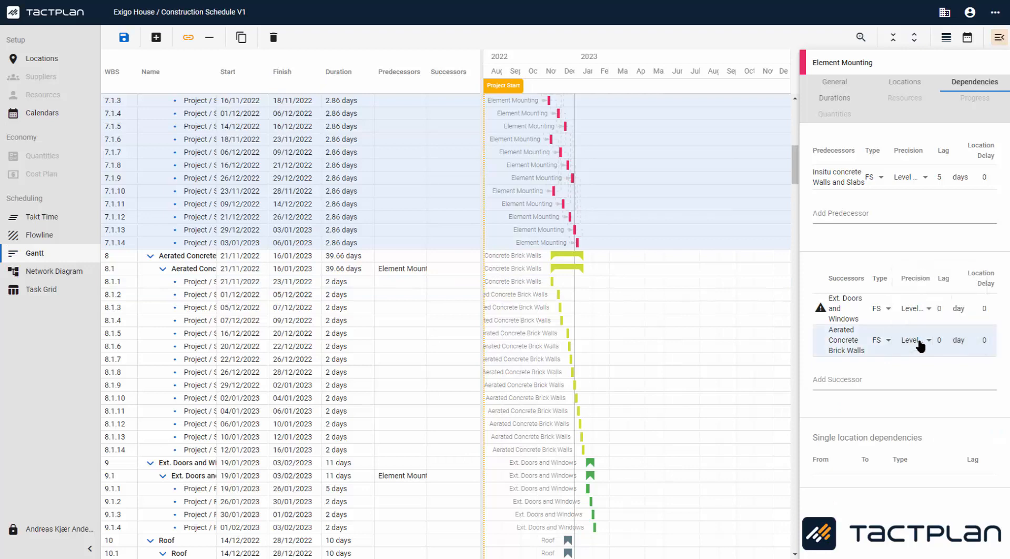
{"action": "left_click_drag", "start_coordinate": [799, 242], "coordinate": [760, 242]}
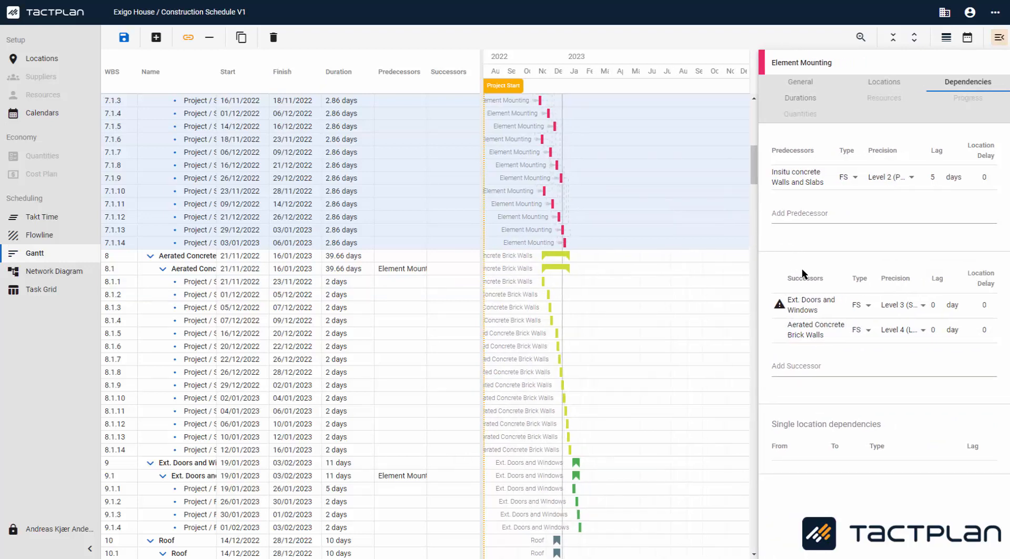
{"action": "left_click", "coordinate": [915, 335]}
{"action": "left_click", "coordinate": [914, 315]}
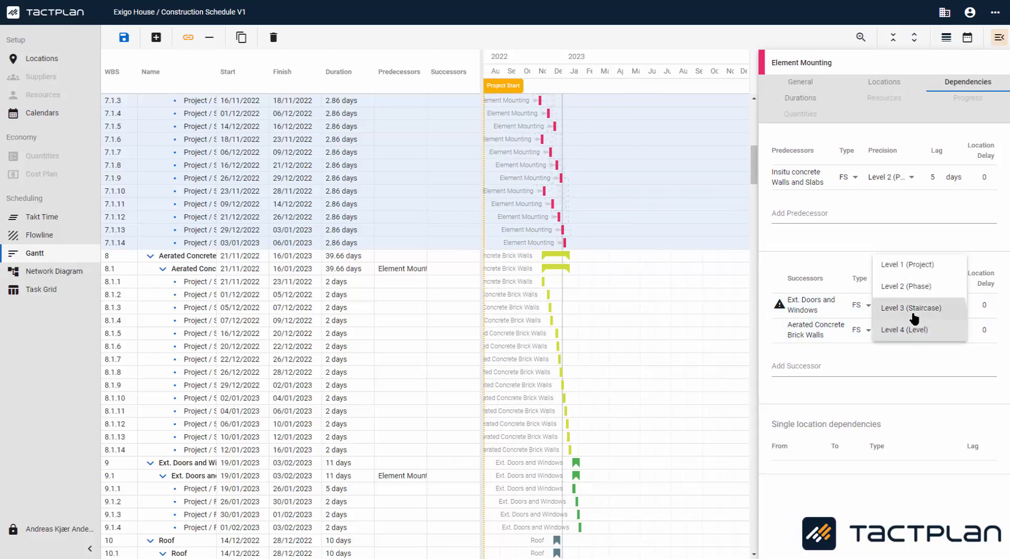
{"action": "left_click", "coordinate": [914, 315]}
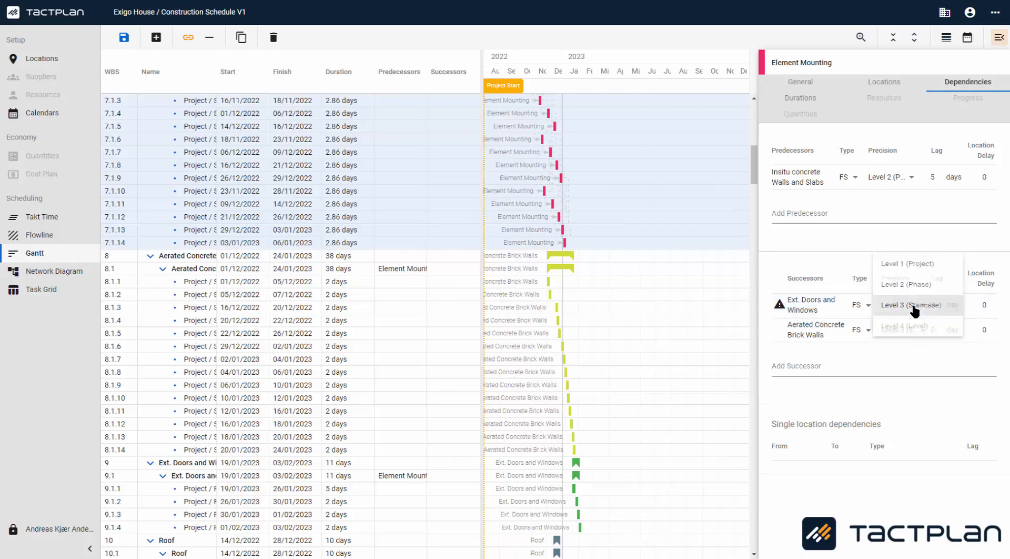
{"action": "left_click", "coordinate": [866, 350]}
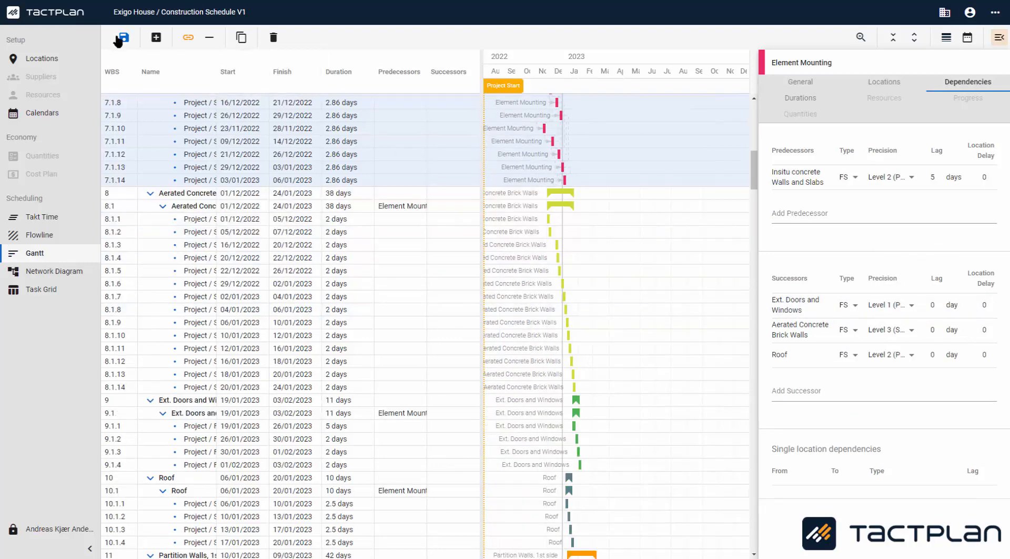
Step: Save the schedule and open the network diagram
{"action": "left_click", "coordinate": [120, 40]}
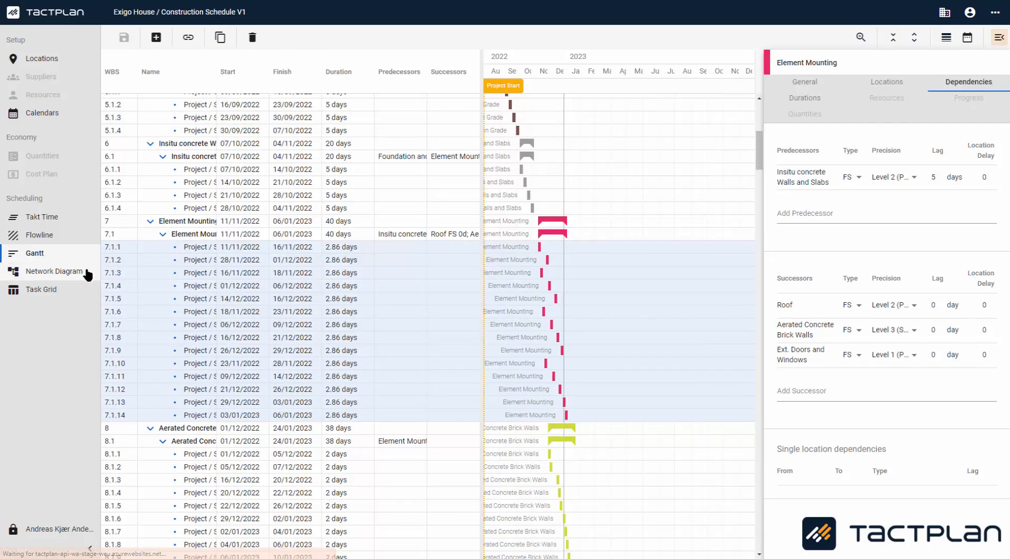
{"action": "left_click", "coordinate": [87, 273]}
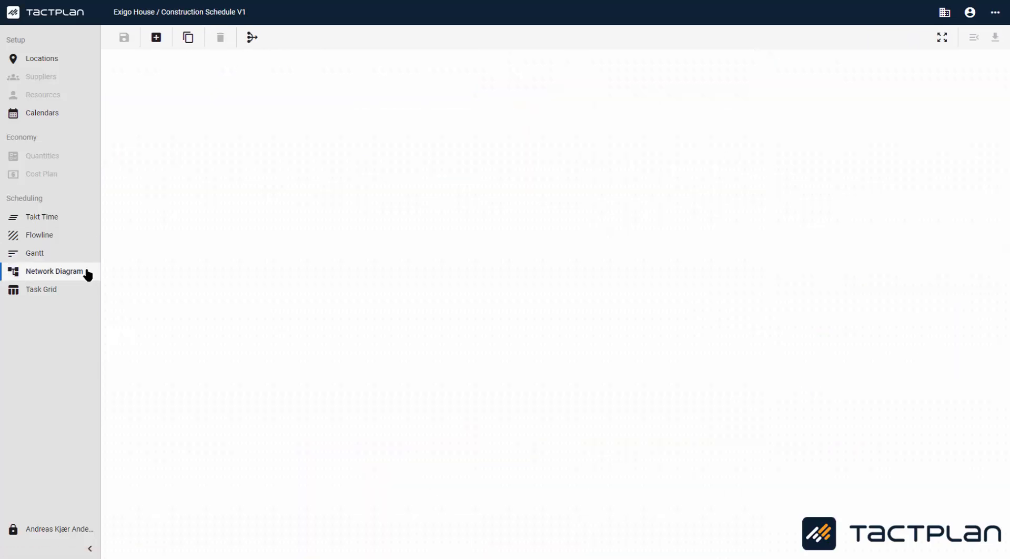
Step: Auto-arrange the network diagram and reposition Roof, Aerated Concrete Brick Walls and Ext. Doors and Windows after Element Mounting
{"action": "left_click", "coordinate": [253, 38]}
{"action": "scroll", "coordinate": [243, 290], "scroll_direction": "down", "scroll_amount": 2}
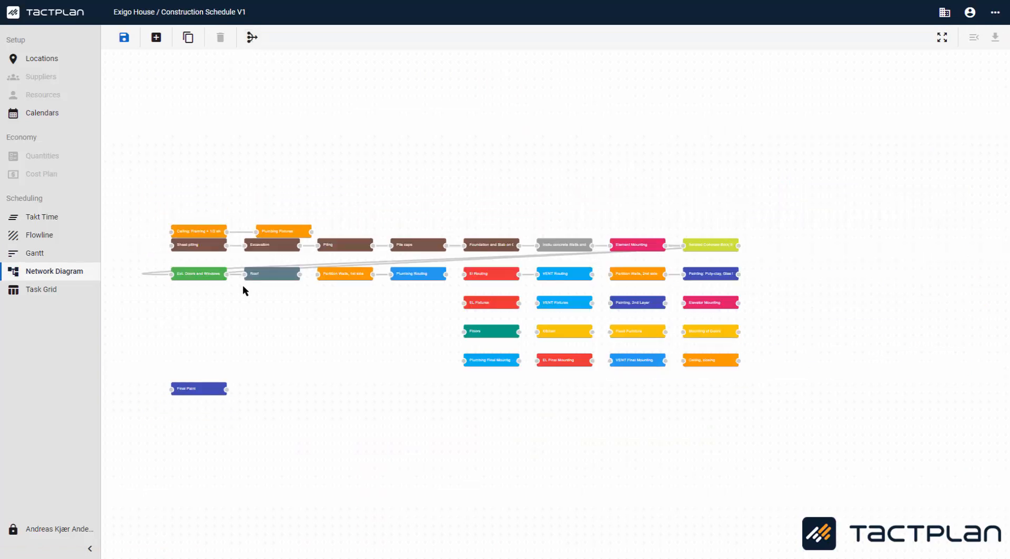
{"action": "mouse_move", "coordinate": [199, 277]}
{"action": "left_mouse_down"}
{"action": "mouse_move", "coordinate": [778, 257]}
{"action": "mouse_move", "coordinate": [718, 203]}
{"action": "left_mouse_up"}
{"action": "mouse_move", "coordinate": [707, 251]}
{"action": "left_mouse_down"}
{"action": "mouse_move", "coordinate": [734, 276]}
{"action": "mouse_move", "coordinate": [718, 167]}
{"action": "left_mouse_up"}
{"action": "left_click_drag", "start_coordinate": [249, 278], "coordinate": [696, 148]}
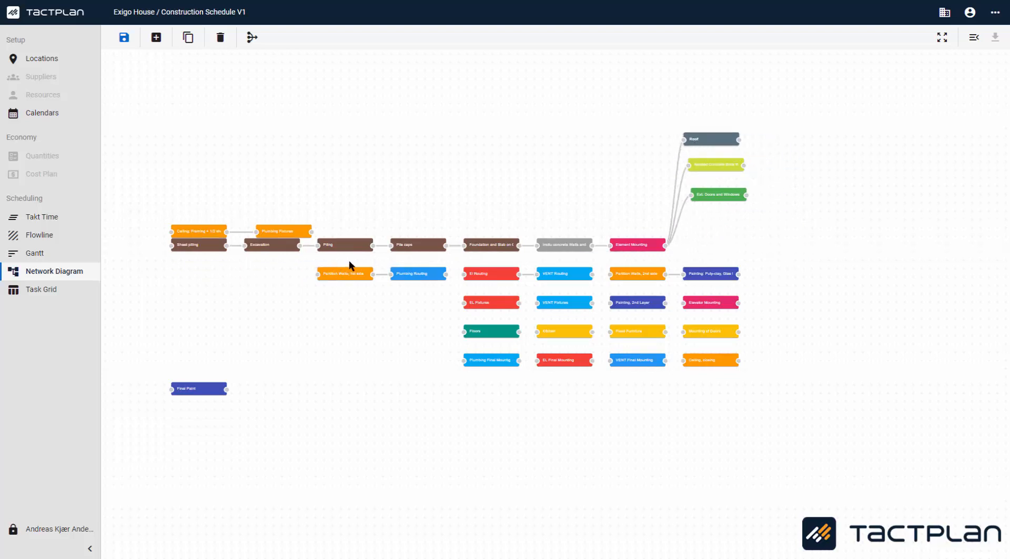
Step: Place Partition Walls, 1st side after those tasks and link Roof and Ext. Doors and Windows to it
{"action": "left_click_drag", "start_coordinate": [352, 265], "coordinate": [824, 159]}
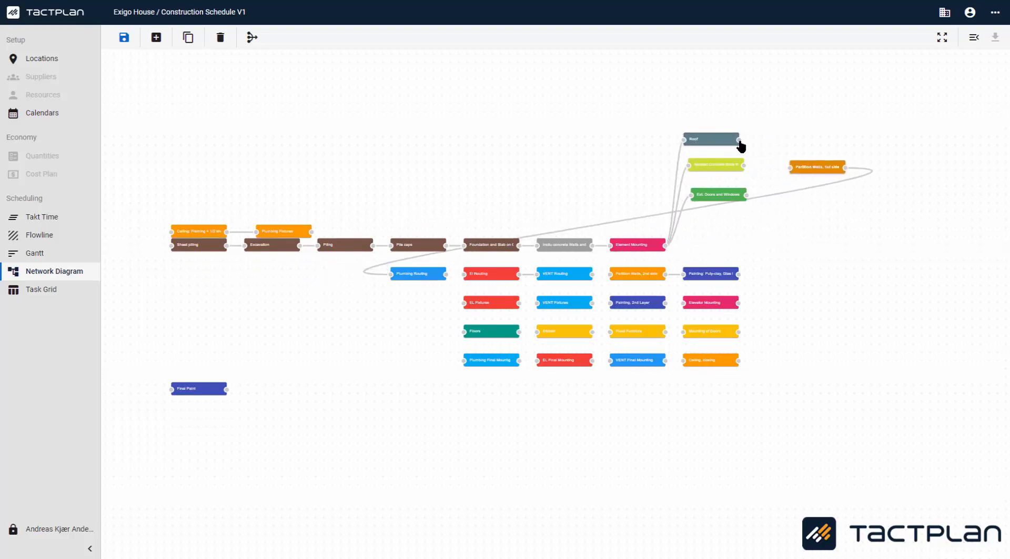
{"action": "left_click_drag", "start_coordinate": [740, 140], "coordinate": [791, 167]}
{"action": "left_click_drag", "start_coordinate": [748, 196], "coordinate": [792, 168]}
Step: Line up Plumbing Routing, El Routing, VENT Routing and Partition Walls, 2nd side, linking VENT Routing to Partition Walls, 2nd side
{"action": "left_click_drag", "start_coordinate": [420, 281], "coordinate": [897, 181]}
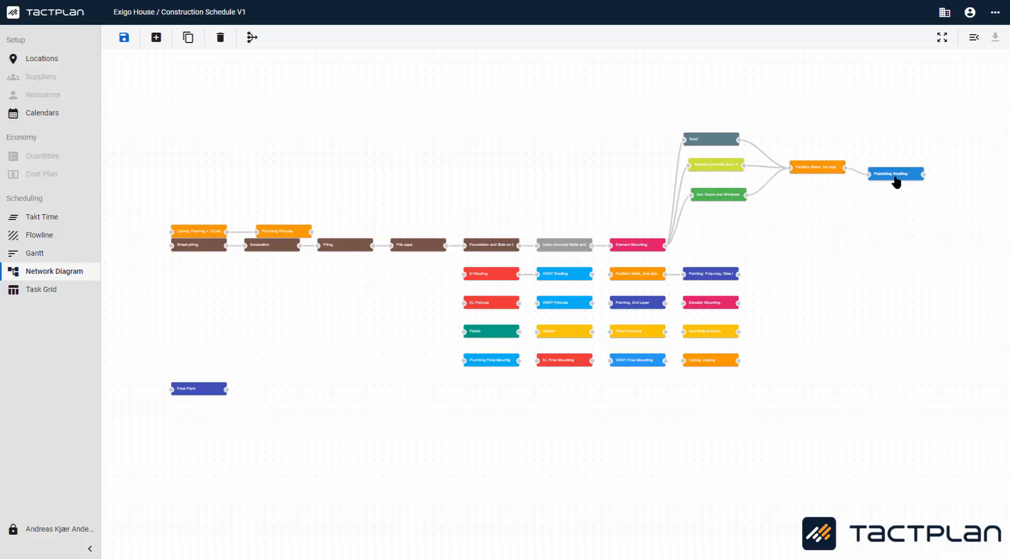
{"action": "left_click_drag", "start_coordinate": [492, 275], "coordinate": [928, 196]}
{"action": "left_click_drag", "start_coordinate": [568, 276], "coordinate": [957, 236]}
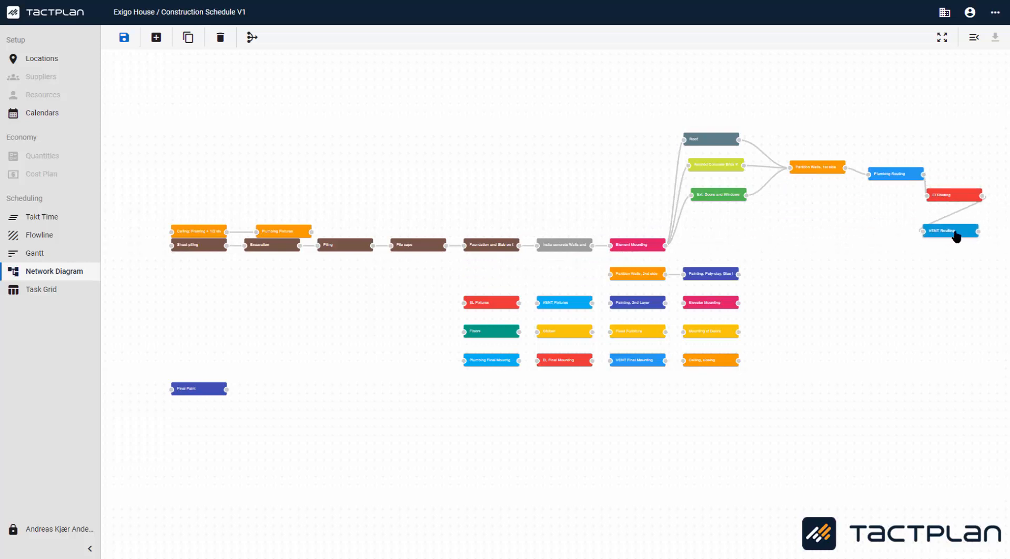
{"action": "left_click_drag", "start_coordinate": [647, 273], "coordinate": [970, 278]}
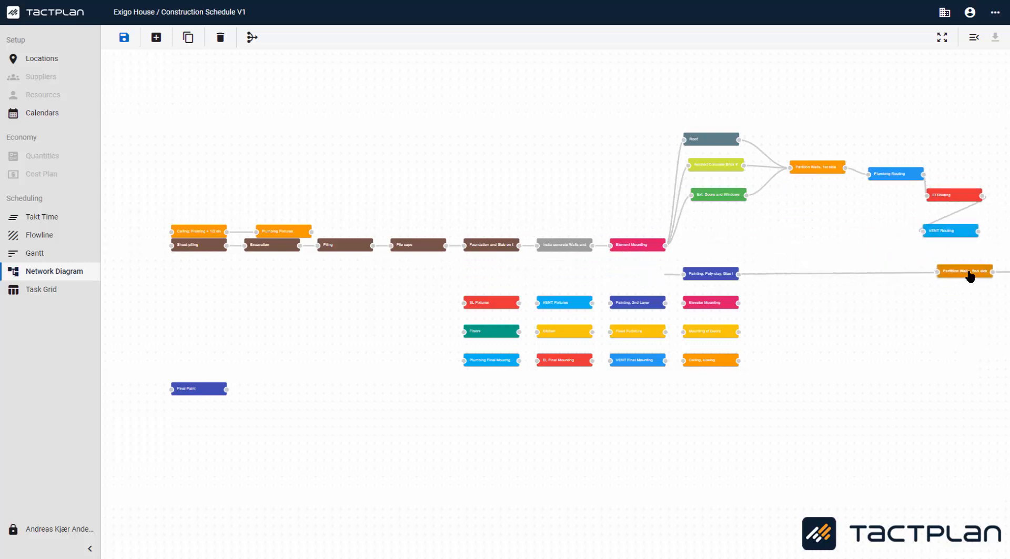
{"action": "mouse_move", "coordinate": [978, 231]}
{"action": "left_mouse_down"}
{"action": "mouse_move", "coordinate": [957, 264]}
{"action": "mouse_move", "coordinate": [938, 272]}
{"action": "left_mouse_up"}
Step: Move Painting, Ceiling Framing and Plumbing Fixtures into the chain, linking Painting to Ceiling Framing
{"action": "left_click_drag", "start_coordinate": [699, 279], "coordinate": [958, 316]}
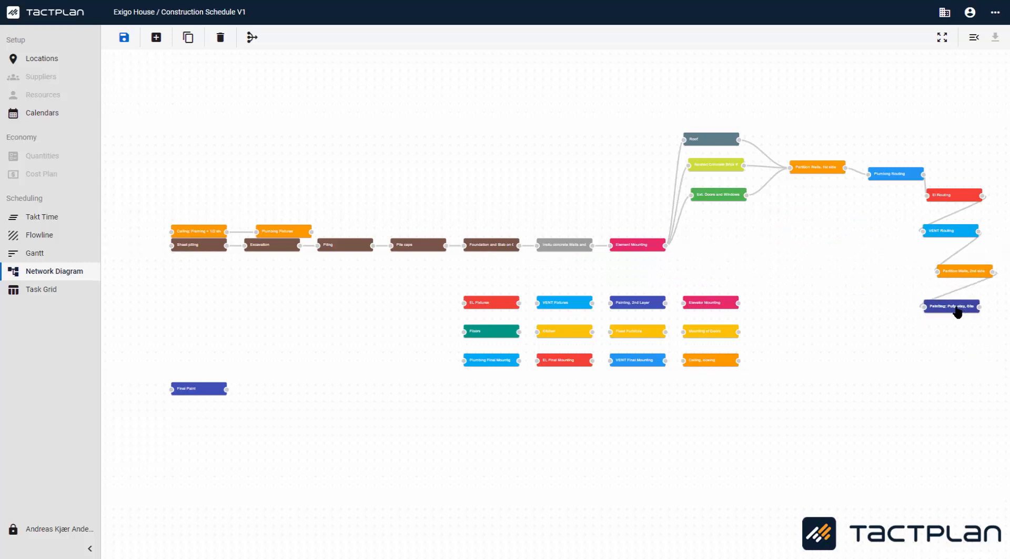
{"action": "mouse_move", "coordinate": [185, 233]}
{"action": "left_mouse_down"}
{"action": "mouse_move", "coordinate": [936, 398]}
{"action": "mouse_move", "coordinate": [944, 380]}
{"action": "left_mouse_up"}
{"action": "left_click_drag", "start_coordinate": [979, 306], "coordinate": [930, 379]}
{"action": "left_click_drag", "start_coordinate": [291, 227], "coordinate": [911, 417]}
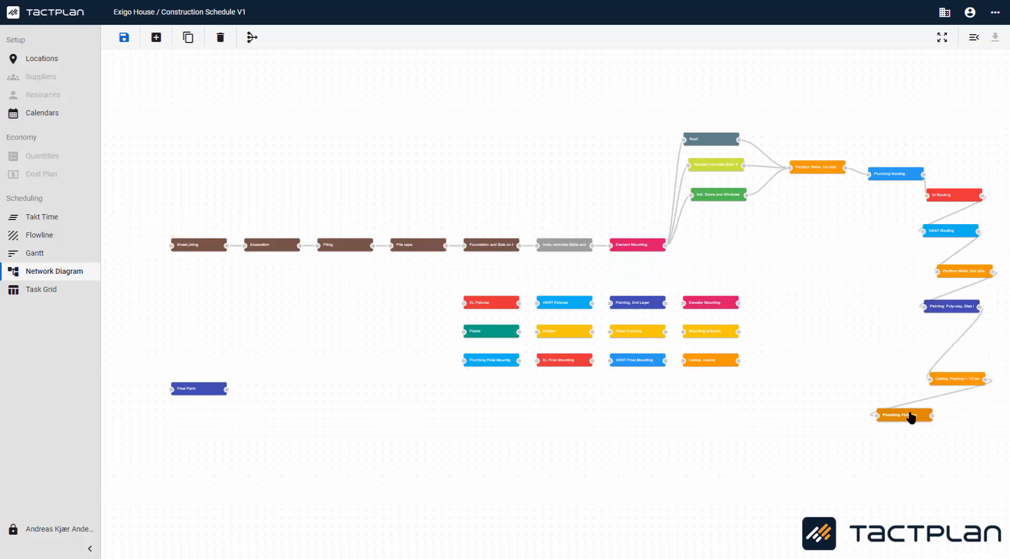
Step: Auto-arrange the network diagram into a single sequence of linked tasks
{"action": "scroll", "coordinate": [894, 414], "scroll_direction": "up", "scroll_amount": 1}
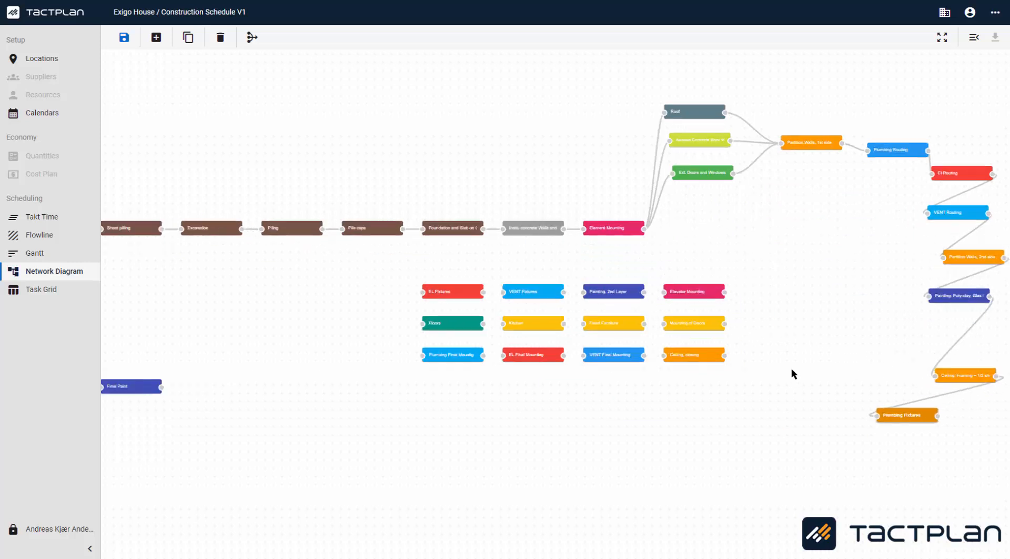
{"action": "left_click", "coordinate": [252, 38]}
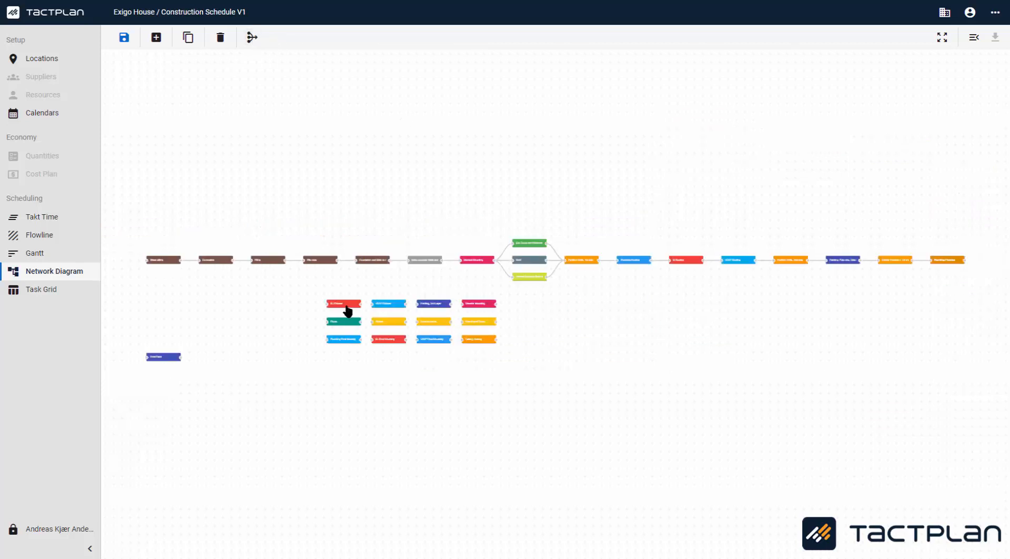
{"action": "left_click", "coordinate": [851, 325]}
{"action": "scroll", "coordinate": [966, 290], "scroll_direction": "up", "scroll_amount": 5}
{"action": "scroll", "coordinate": [581, 343], "scroll_direction": "down", "scroll_amount": 8}
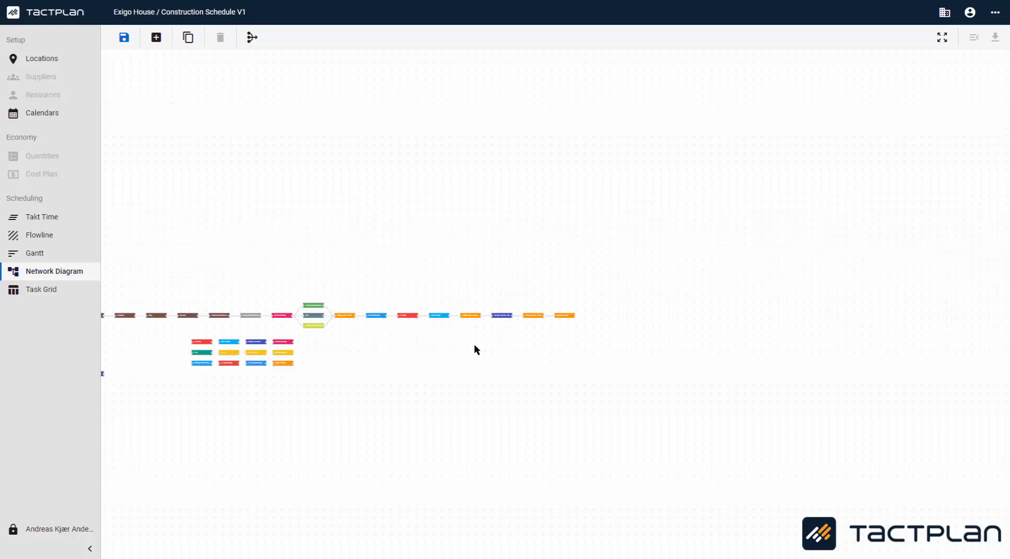
{"action": "scroll", "coordinate": [475, 347], "scroll_direction": "up", "scroll_amount": 5}
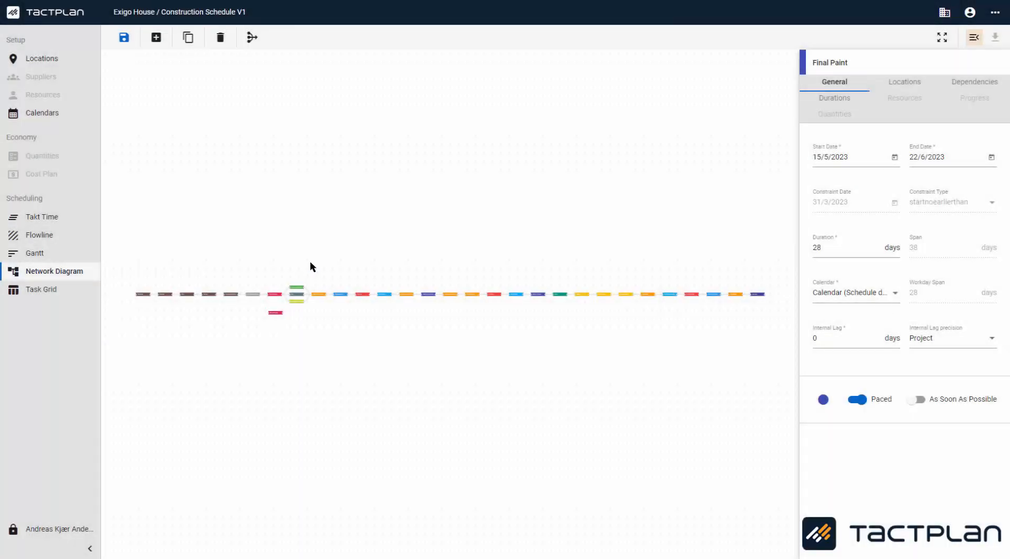